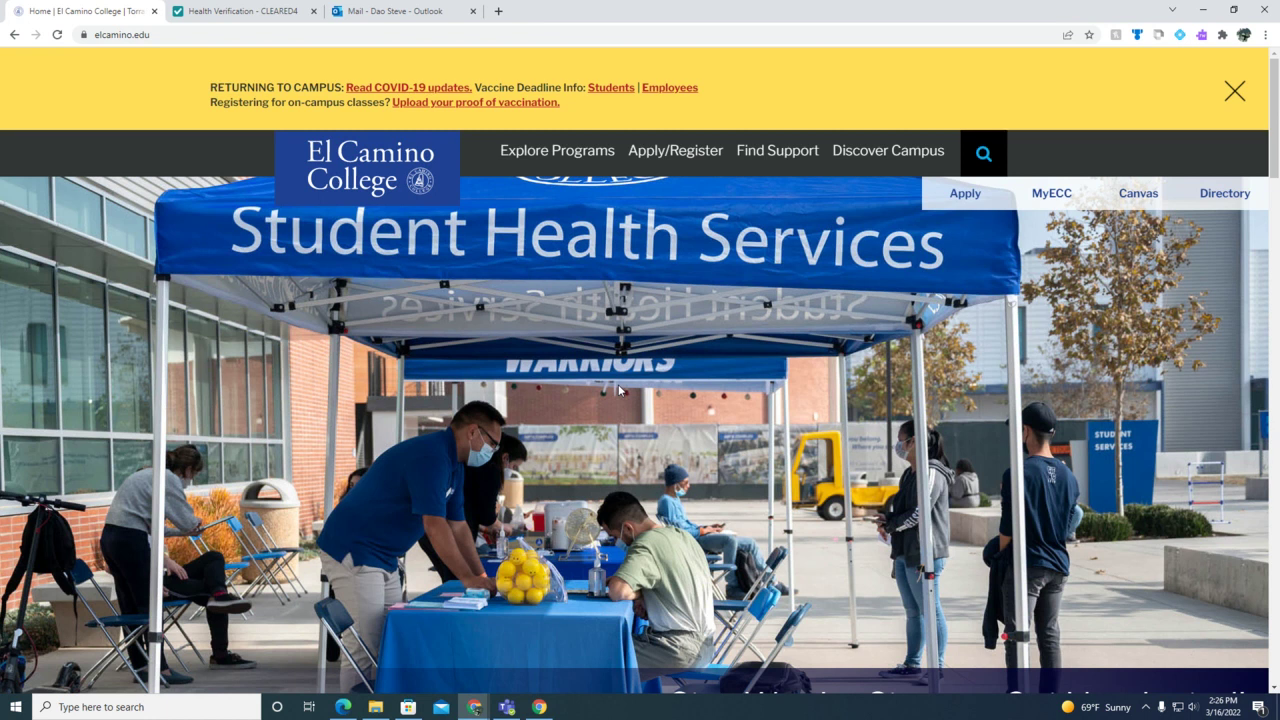
Open the proof-of-vaccination upload page and expand the instructions for people without and with a WBTW account
{"action": "left_click", "coordinate": [476, 104]}
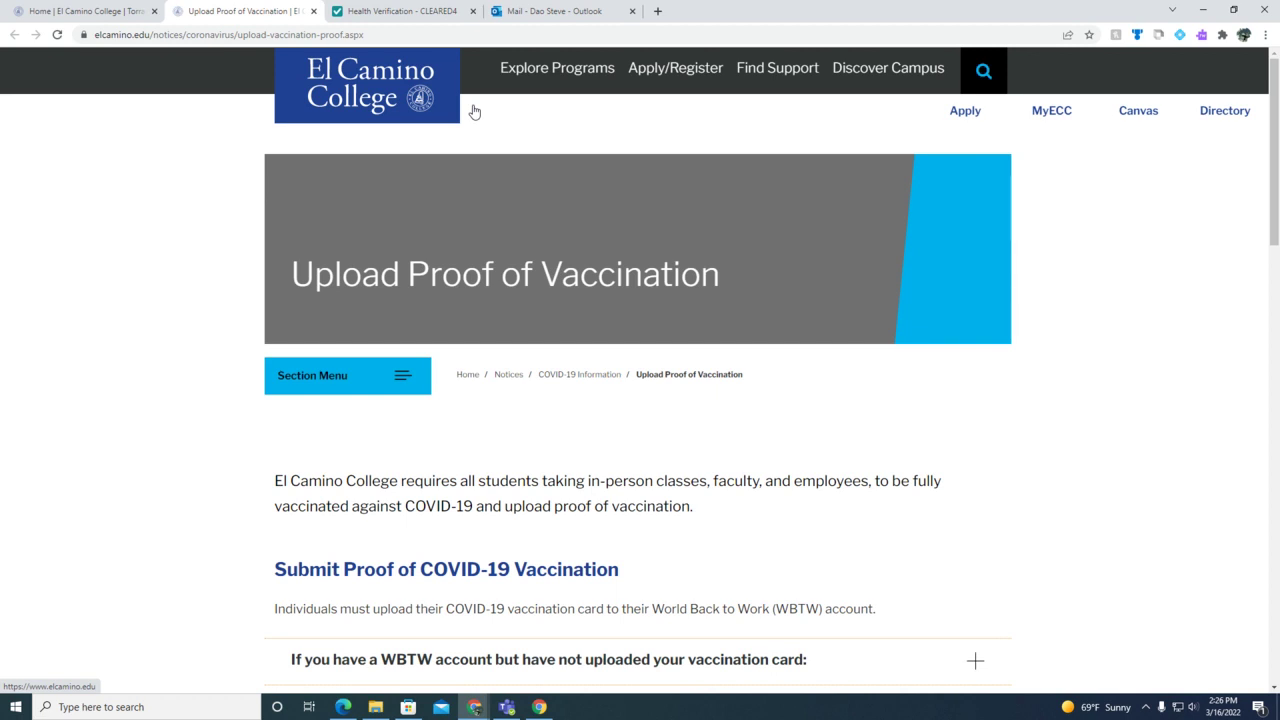
{"action": "scroll", "coordinate": [474, 111], "scroll_direction": "down", "scroll_amount": 2}
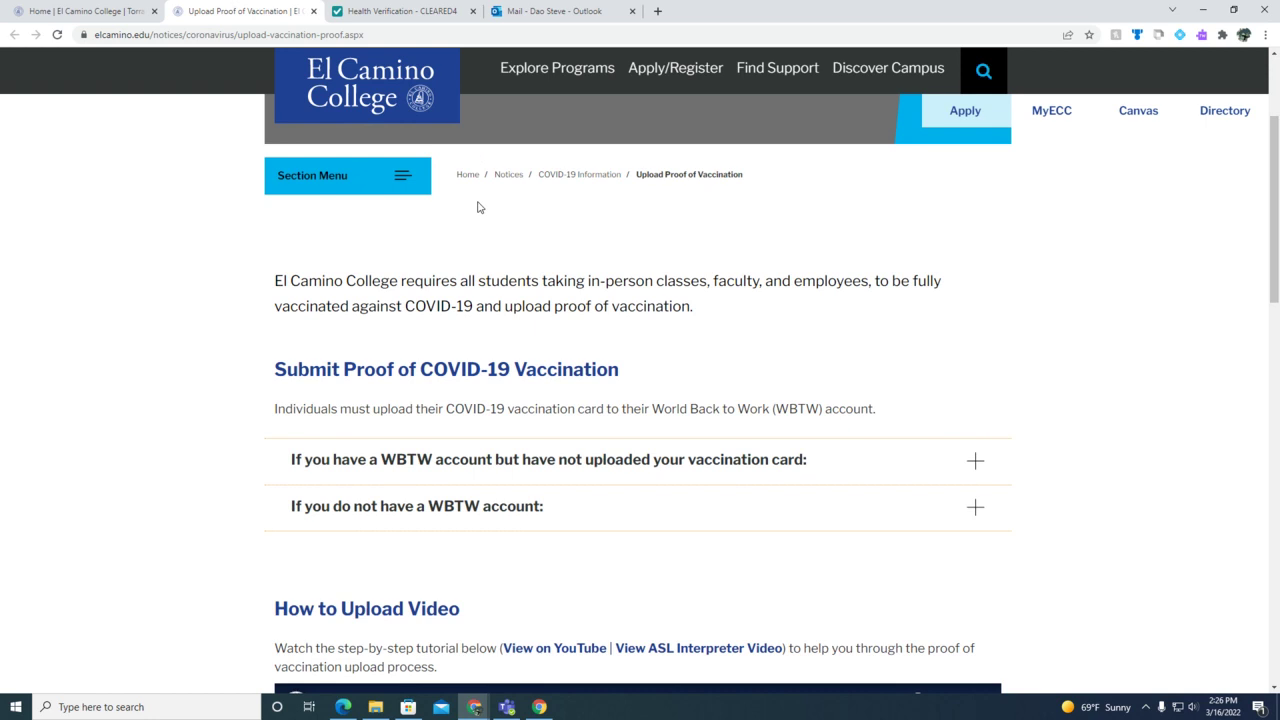
{"action": "left_click", "coordinate": [474, 518]}
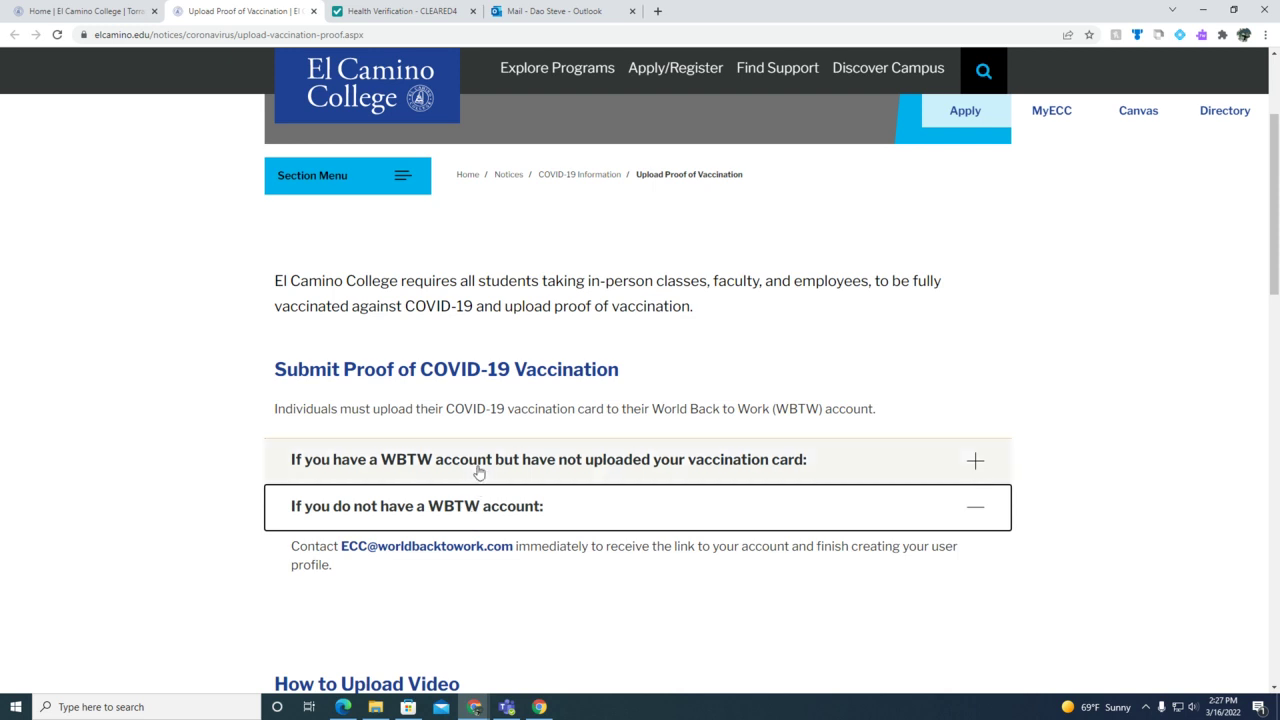
{"action": "left_click", "coordinate": [476, 466]}
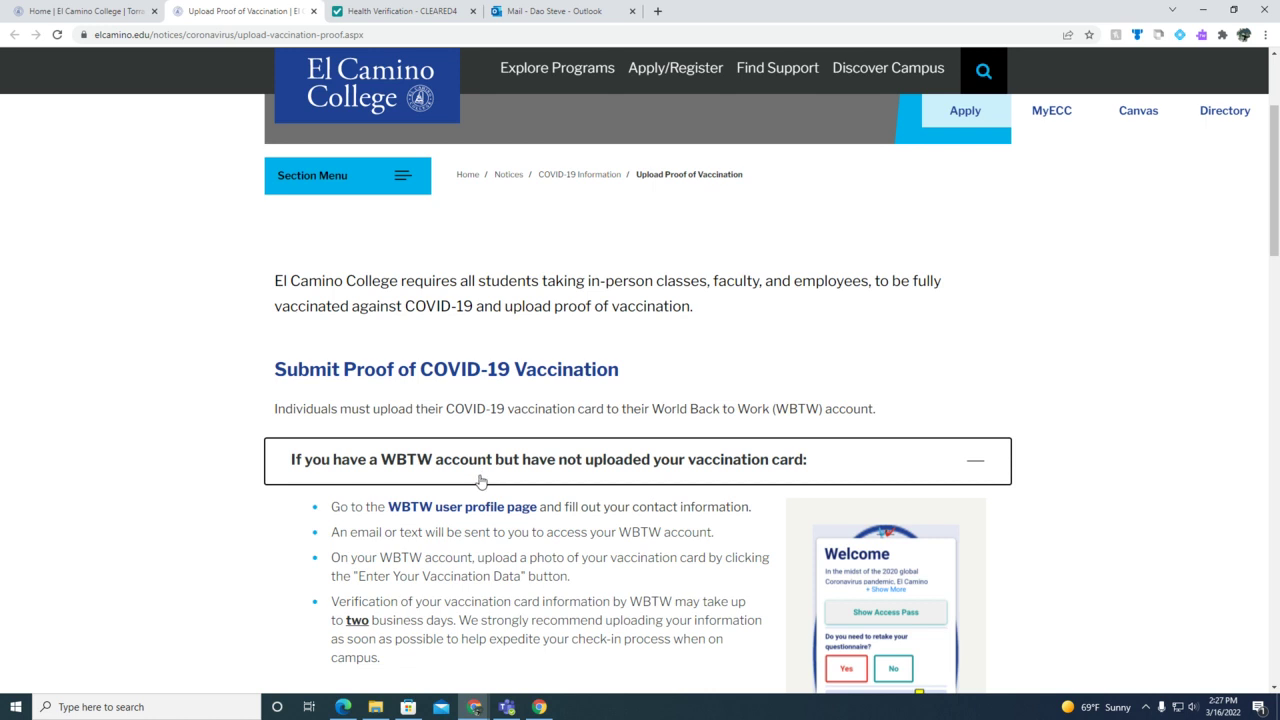
Open the WBTW user profile page and submit the self-registration form with a mobile number and college email address
{"action": "left_click", "coordinate": [490, 510]}
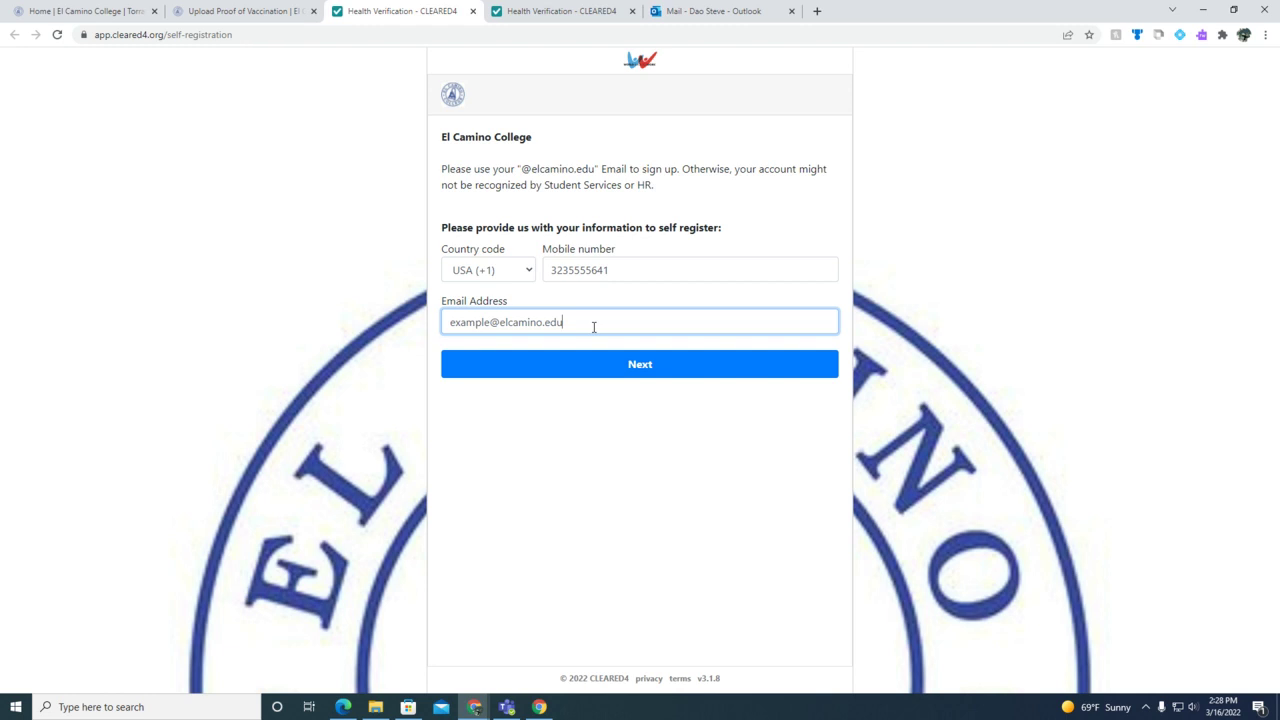
{"action": "left_click", "coordinate": [605, 363]}
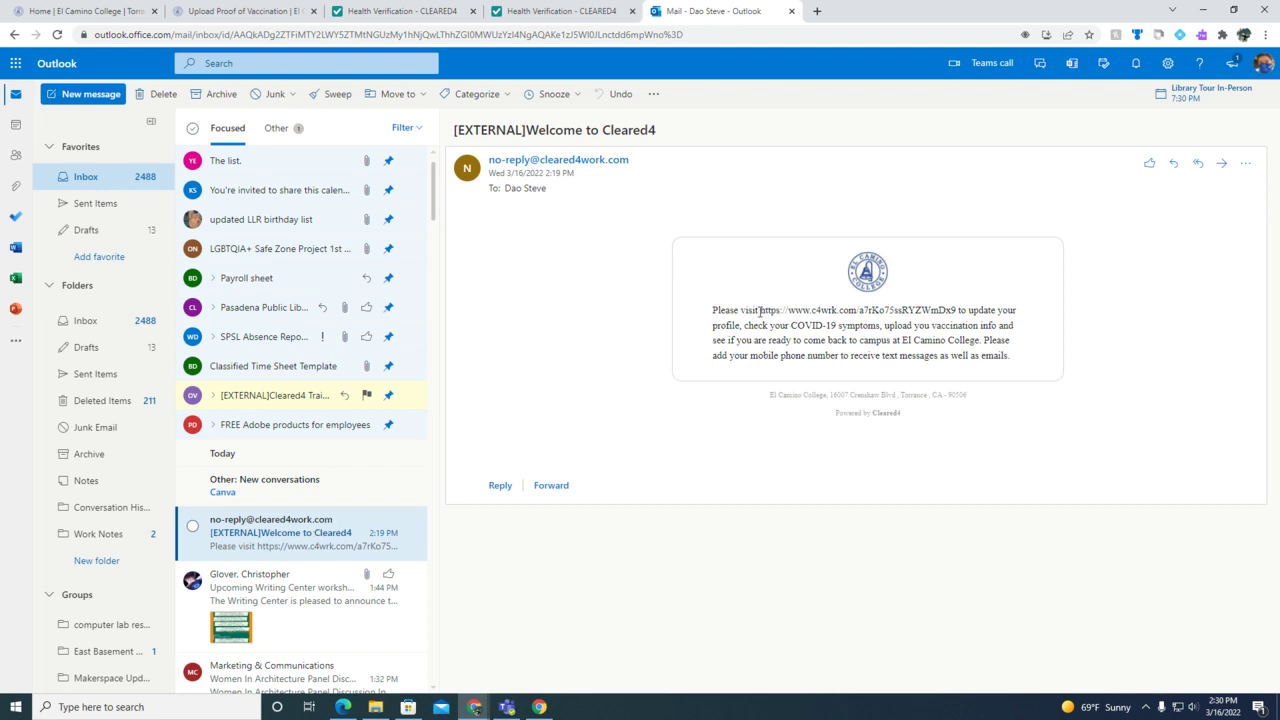
Copy the personal profile link from the Welcome to Cleared4 email in Outlook and open it in a new browser tab
{"action": "left_click_drag", "start_coordinate": [760, 312], "coordinate": [957, 312]}
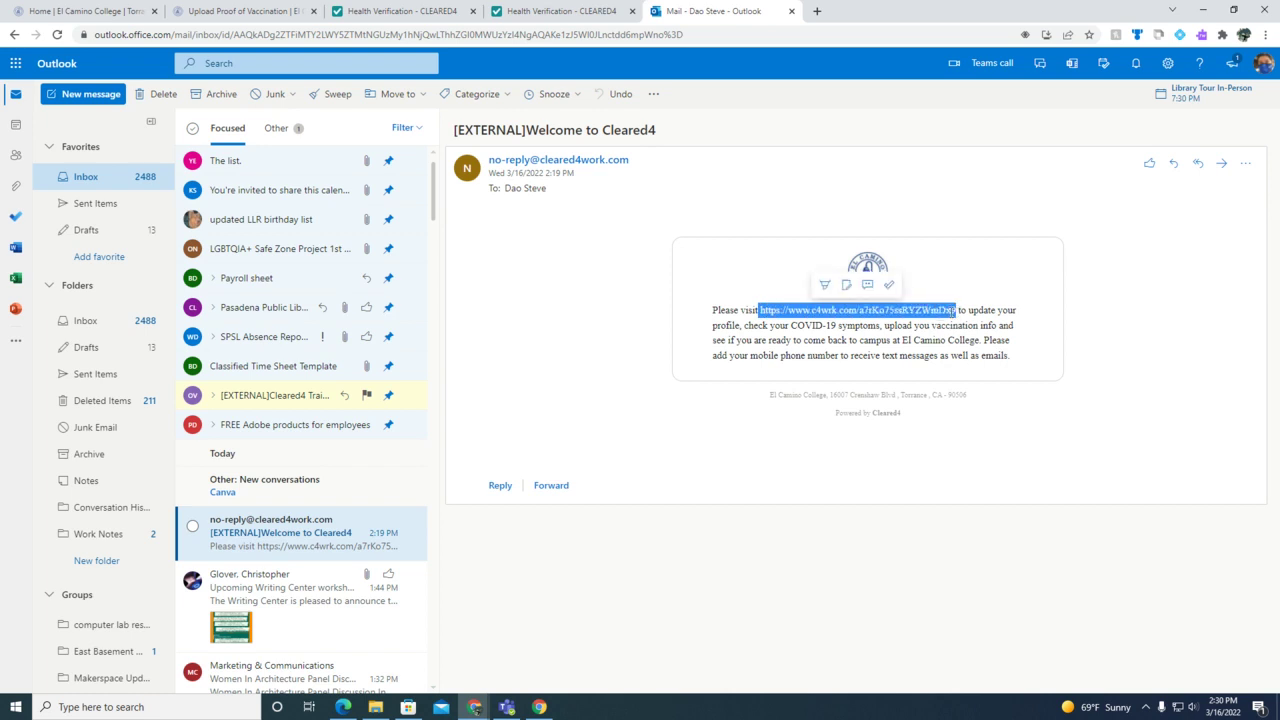
{"action": "right_click", "coordinate": [952, 314]}
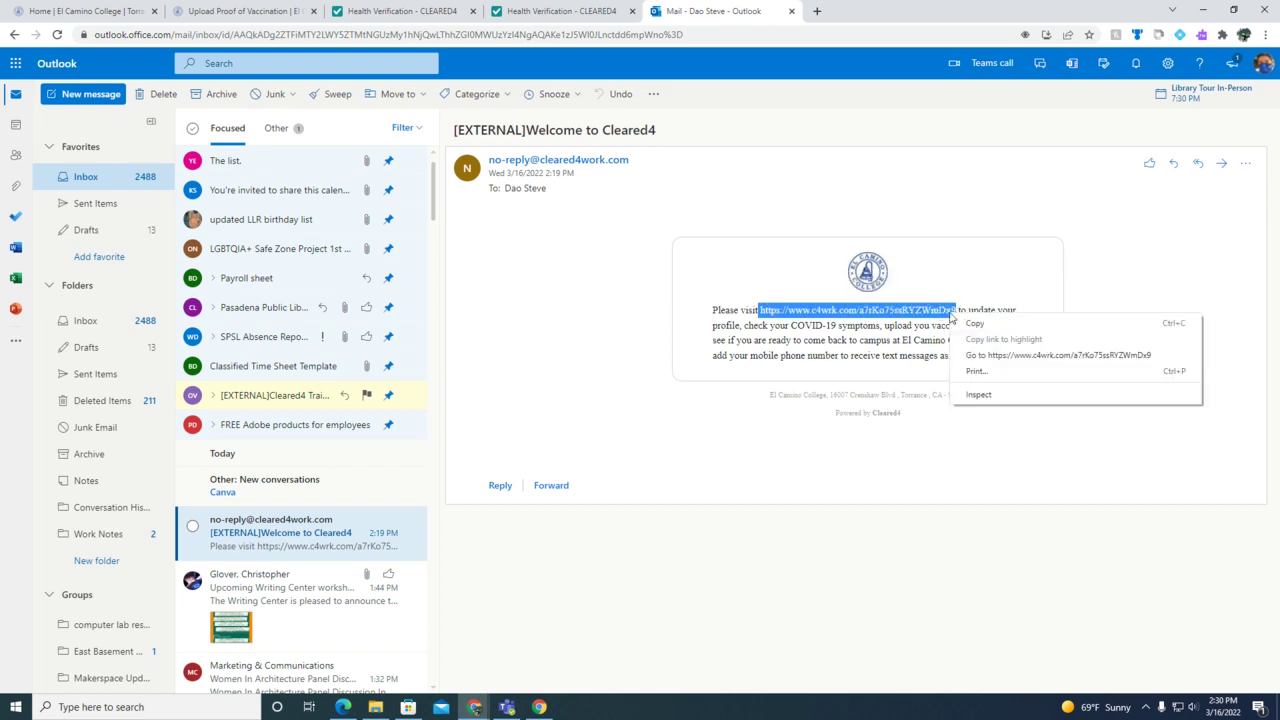
{"action": "left_click", "coordinate": [987, 330]}
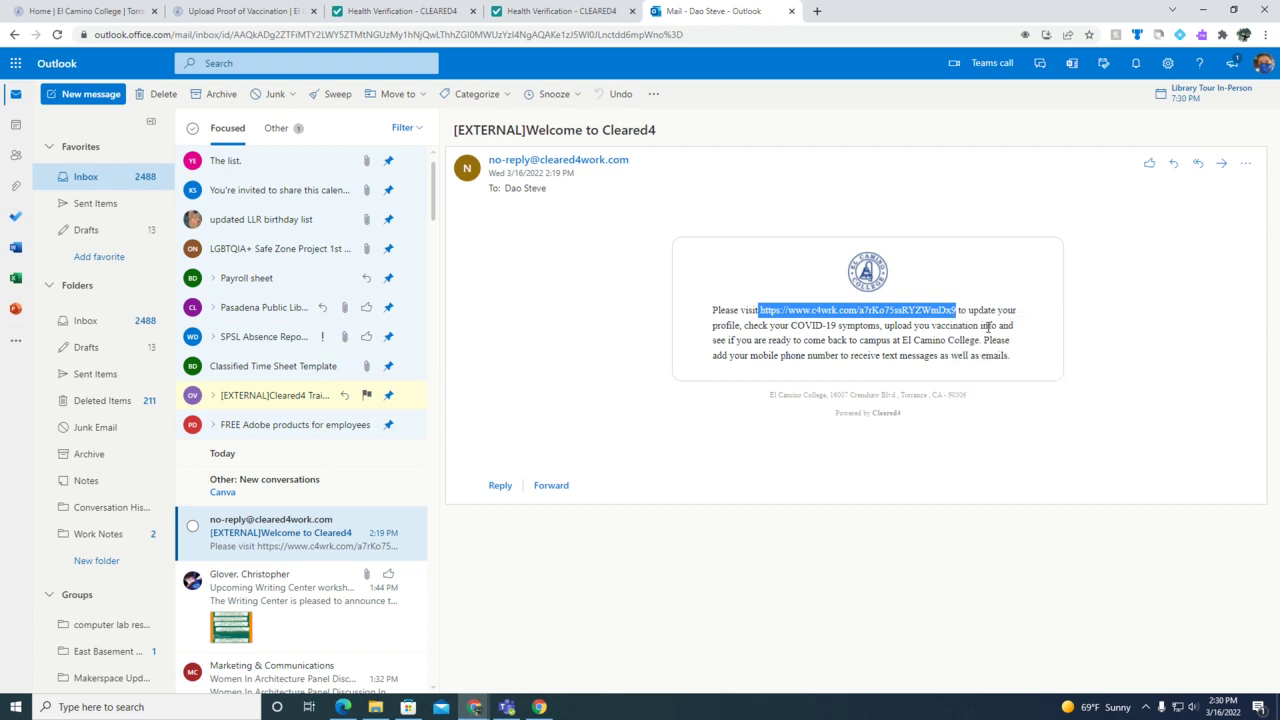
{"action": "left_click", "coordinate": [816, 12]}
{"action": "right_click", "coordinate": [795, 38]}
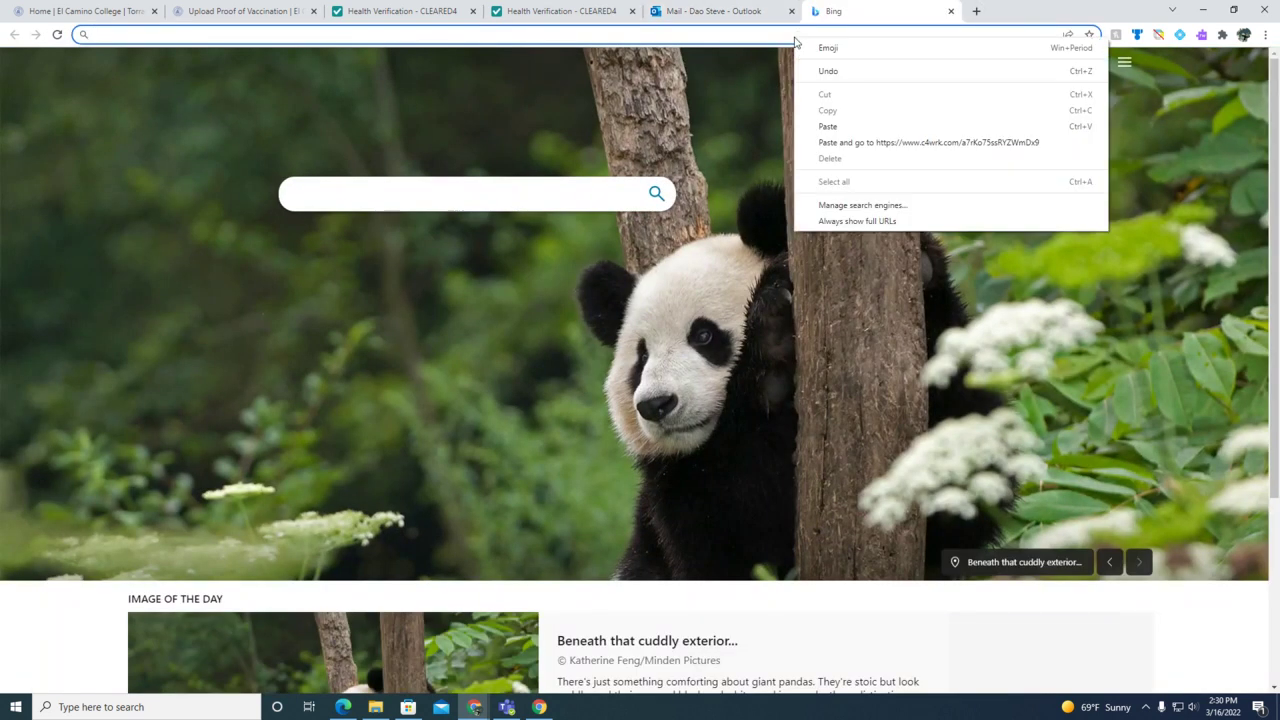
{"action": "left_click", "coordinate": [855, 127]}
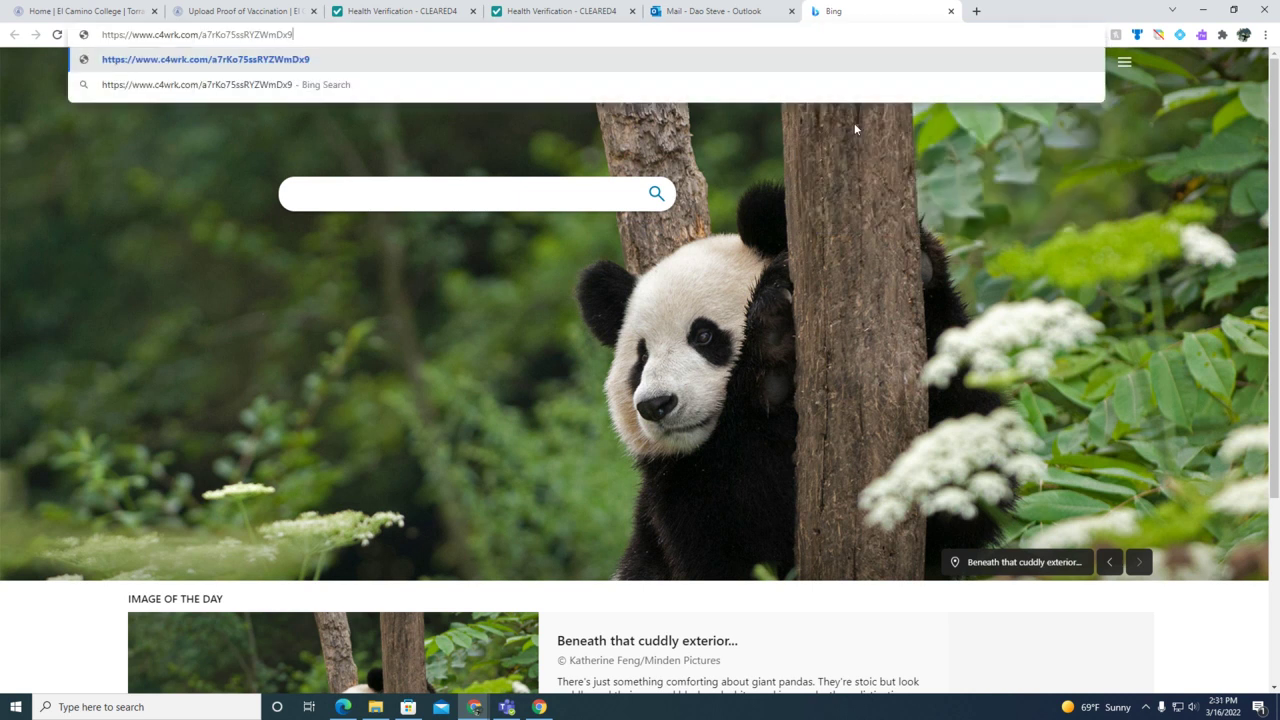
{"action": "key", "text": "Return"}
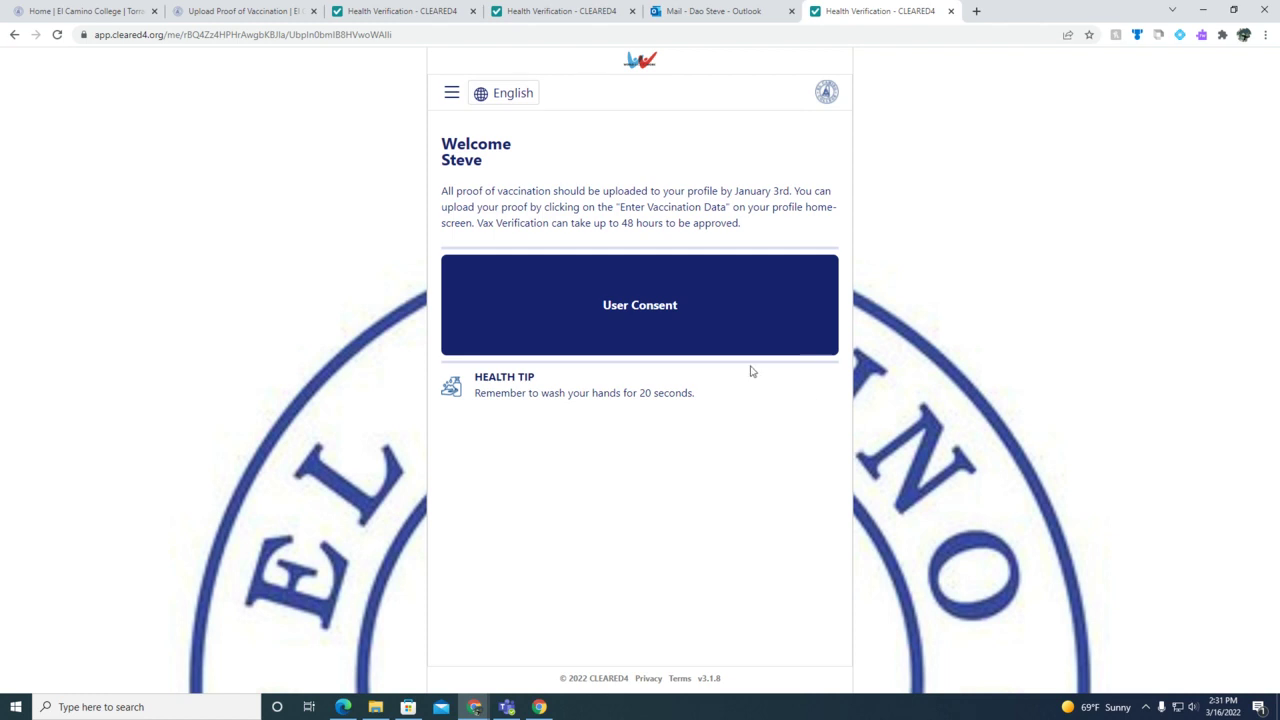
Open the user consent disclaimer, agree to the terms and accept it
{"action": "left_click", "coordinate": [643, 318]}
{"action": "scroll", "coordinate": [631, 320], "scroll_direction": "up", "scroll_amount": 5}
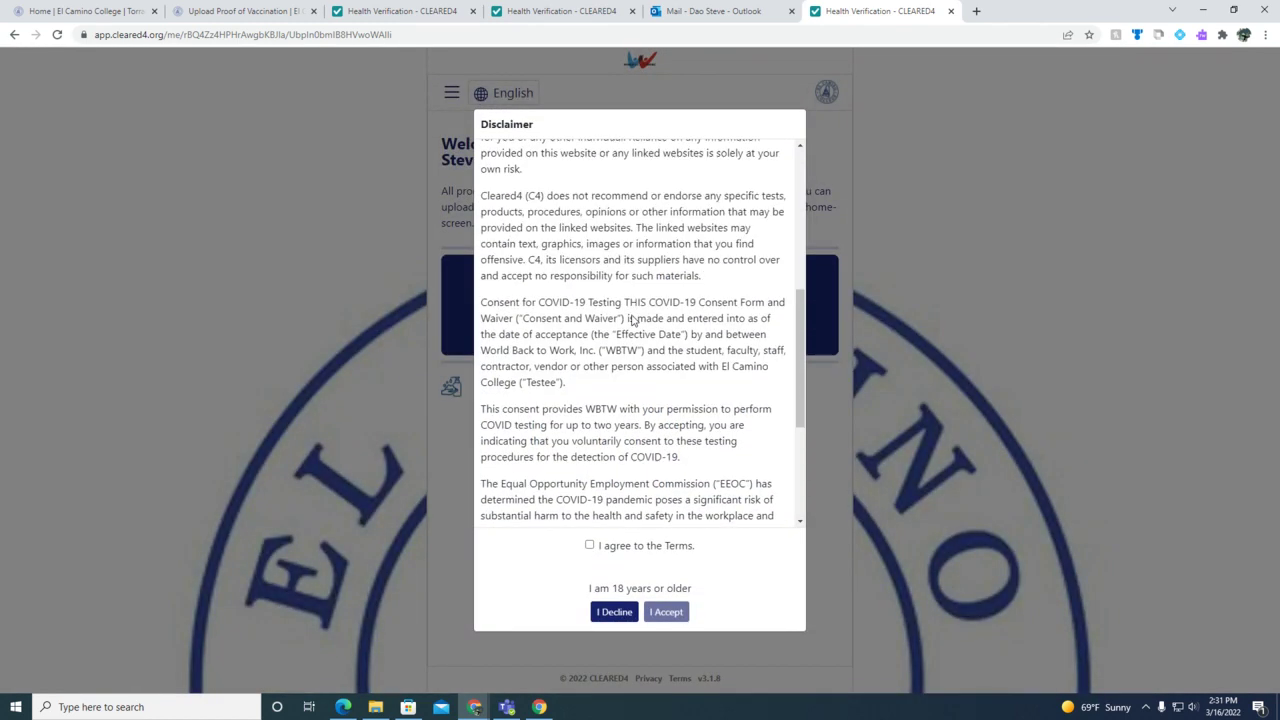
{"action": "scroll", "coordinate": [631, 320], "scroll_direction": "down", "scroll_amount": 5}
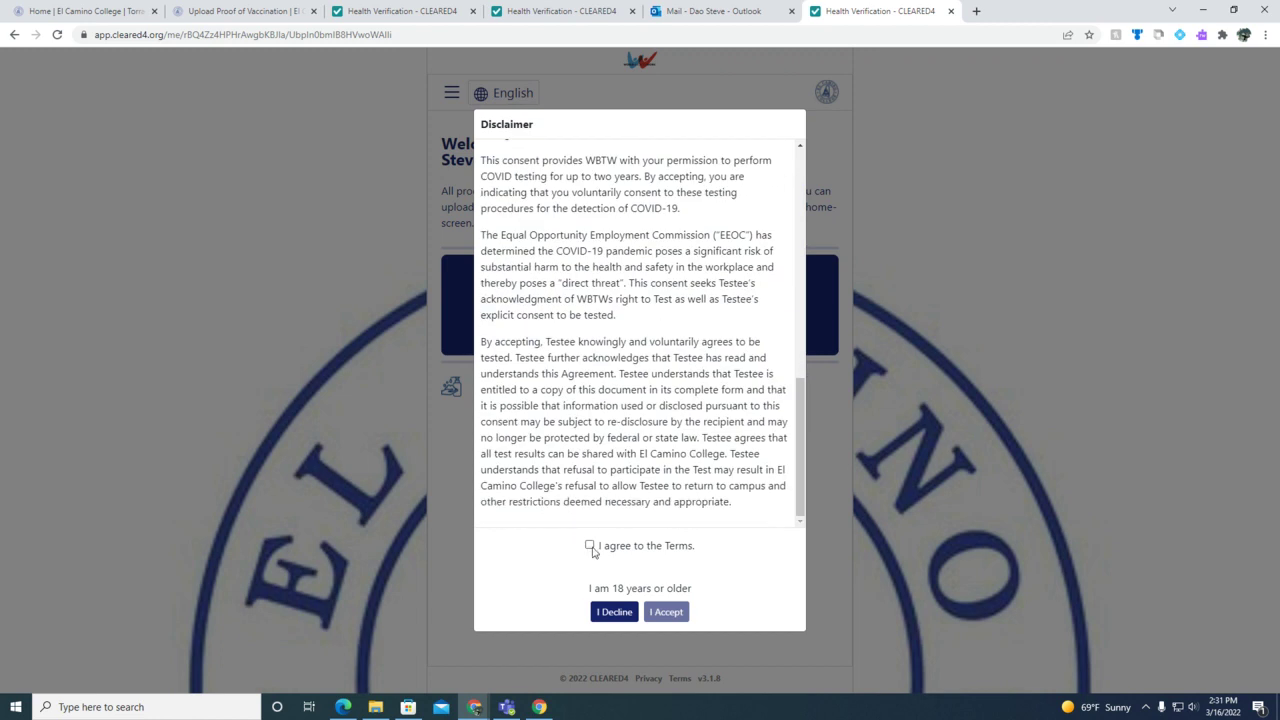
{"action": "left_click", "coordinate": [590, 546]}
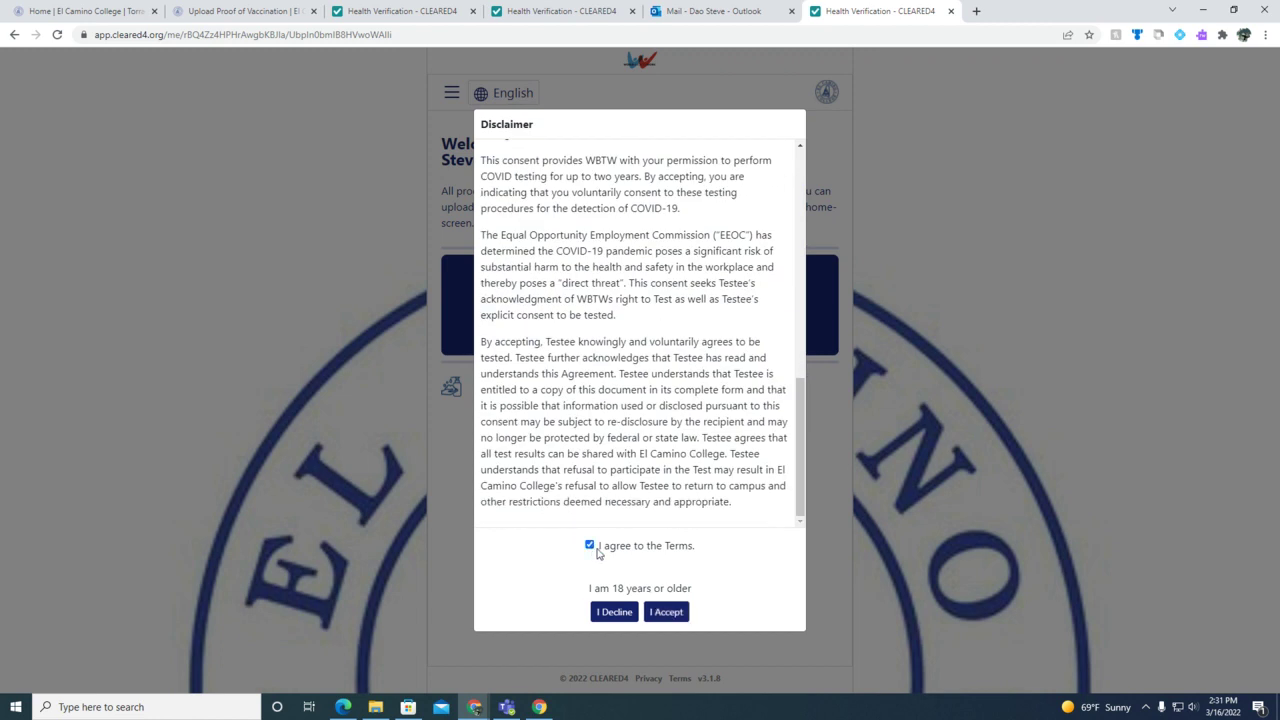
{"action": "left_click", "coordinate": [663, 612]}
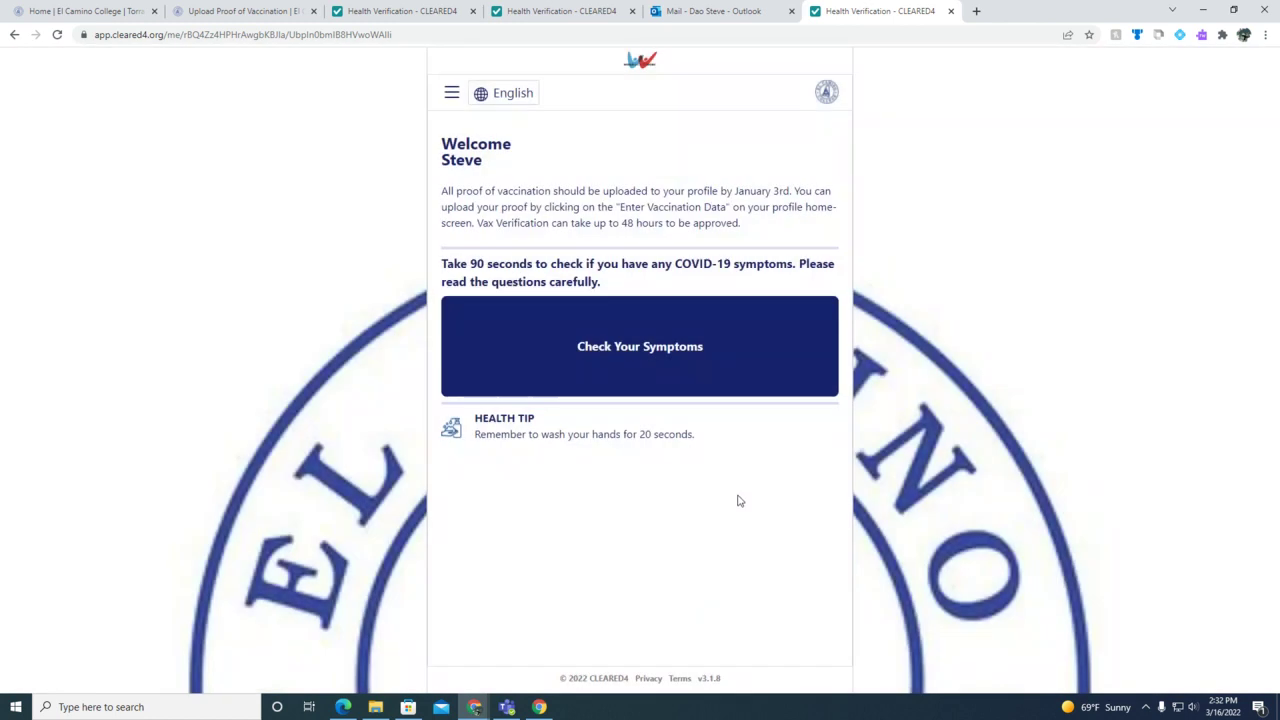
Complete the symptom survey, answering No to symptoms, pending test, exposure and travel abroad, with California and Los Angeles County as the location
{"action": "left_click", "coordinate": [736, 383]}
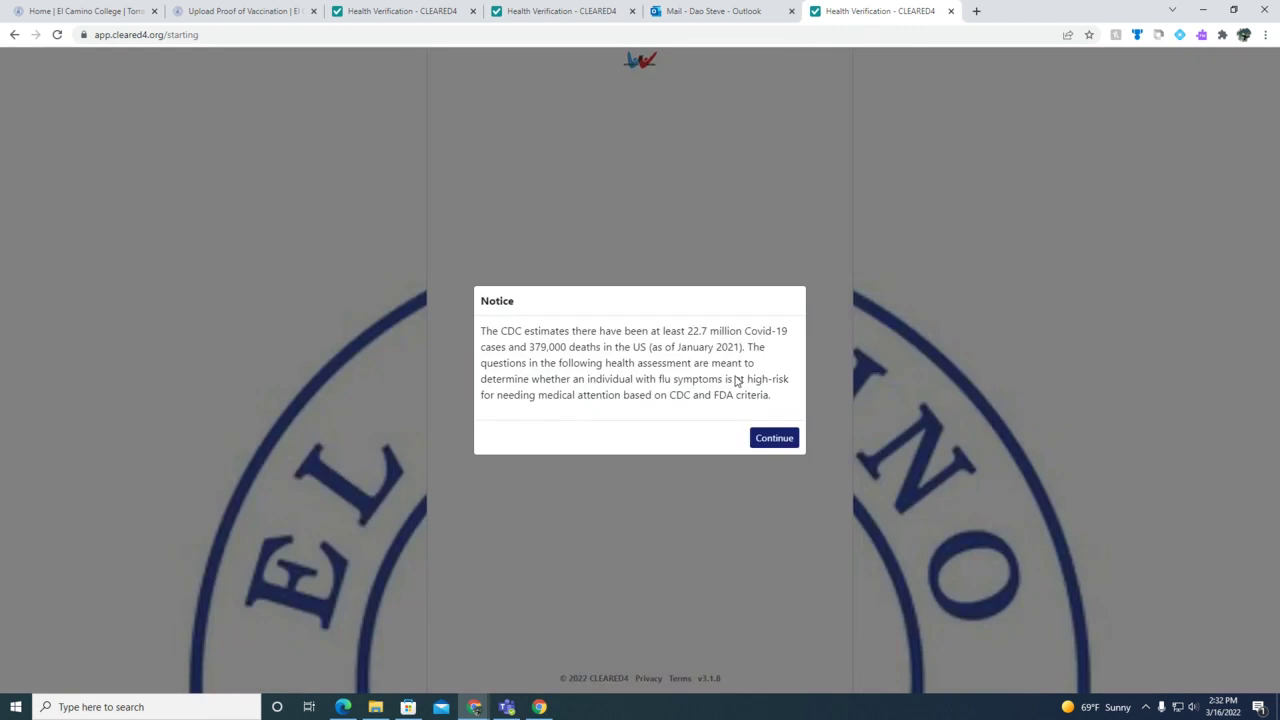
{"action": "left_click", "coordinate": [774, 438]}
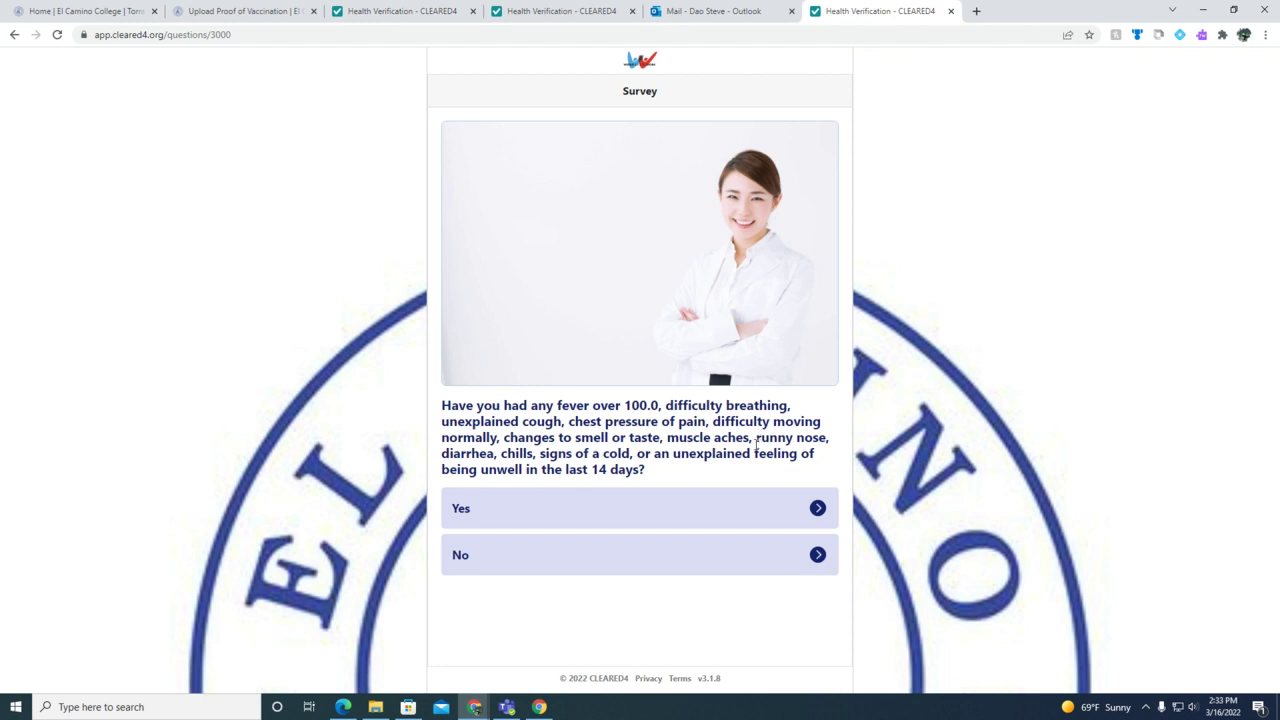
{"action": "left_click", "coordinate": [735, 551]}
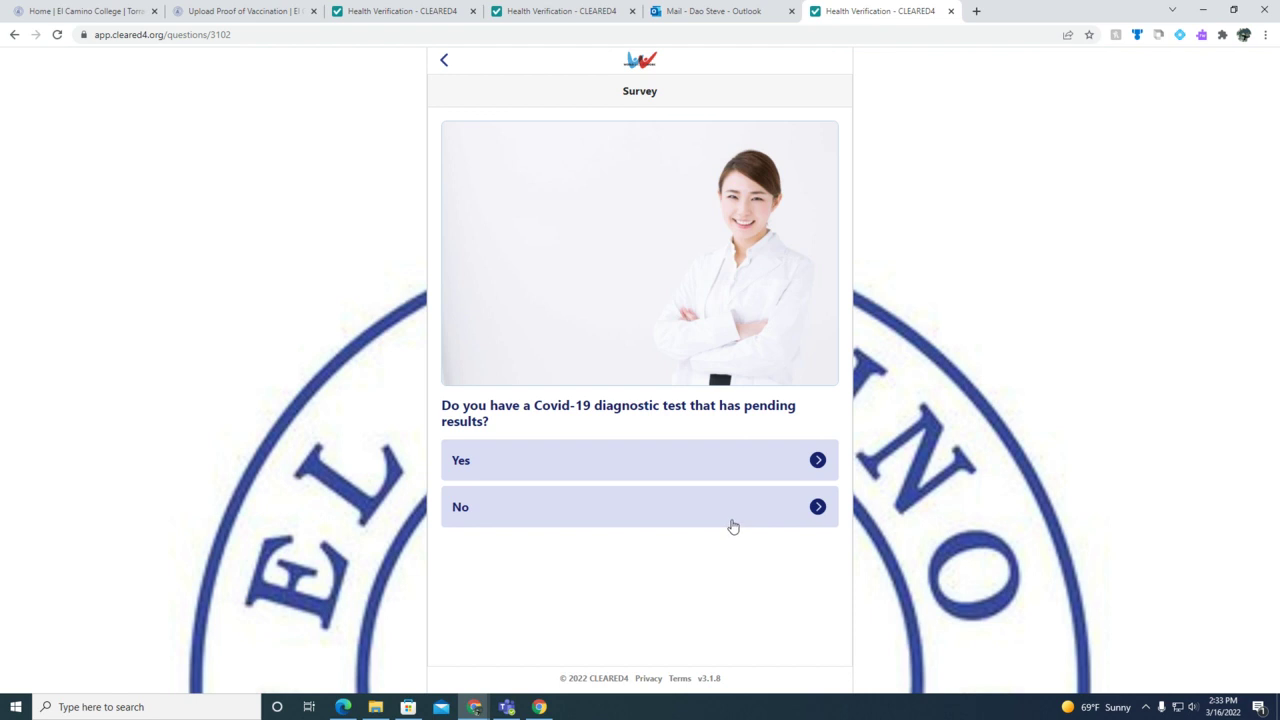
{"action": "left_click", "coordinate": [732, 525]}
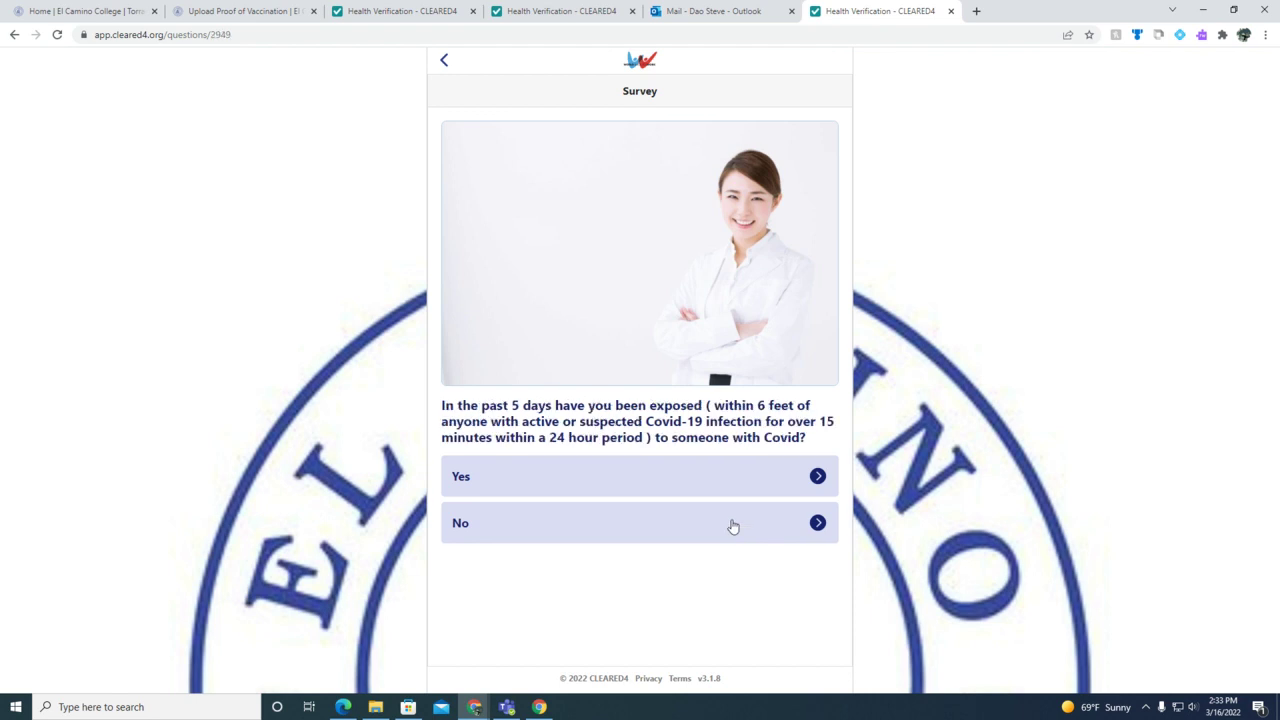
{"action": "left_click", "coordinate": [732, 525]}
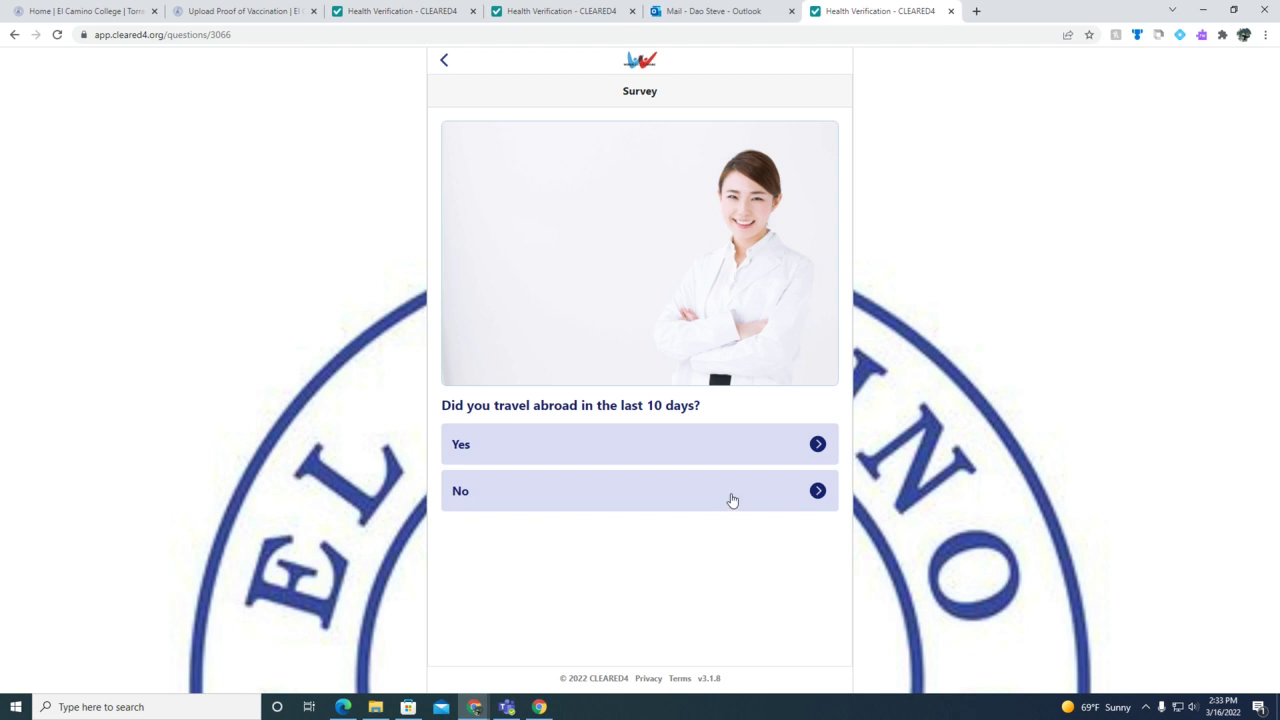
{"action": "left_click", "coordinate": [732, 500]}
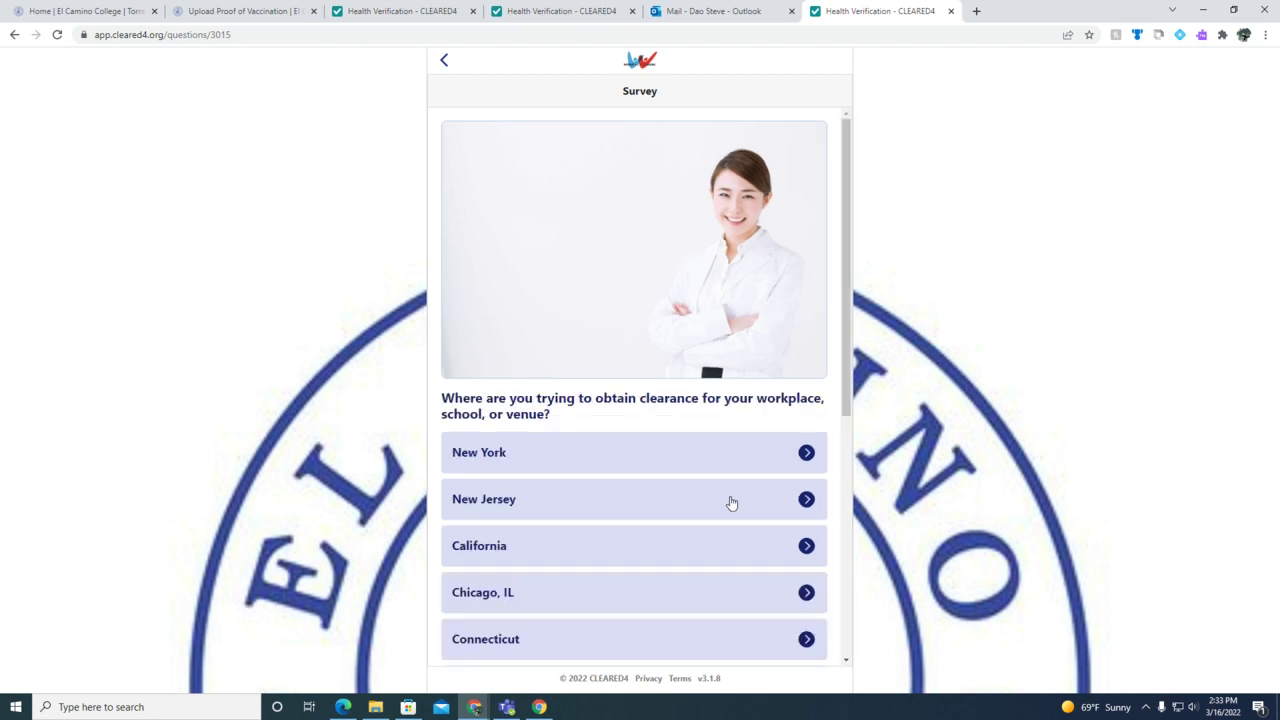
{"action": "left_click", "coordinate": [727, 545]}
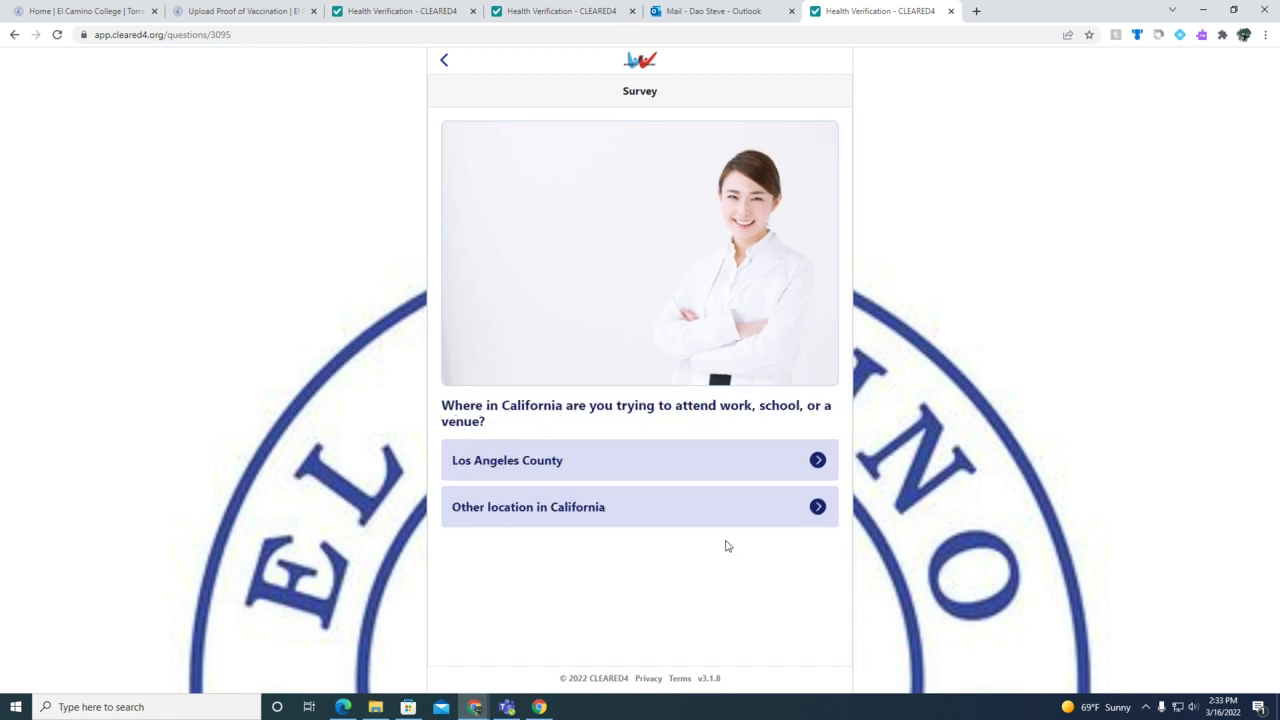
{"action": "left_click", "coordinate": [740, 463]}
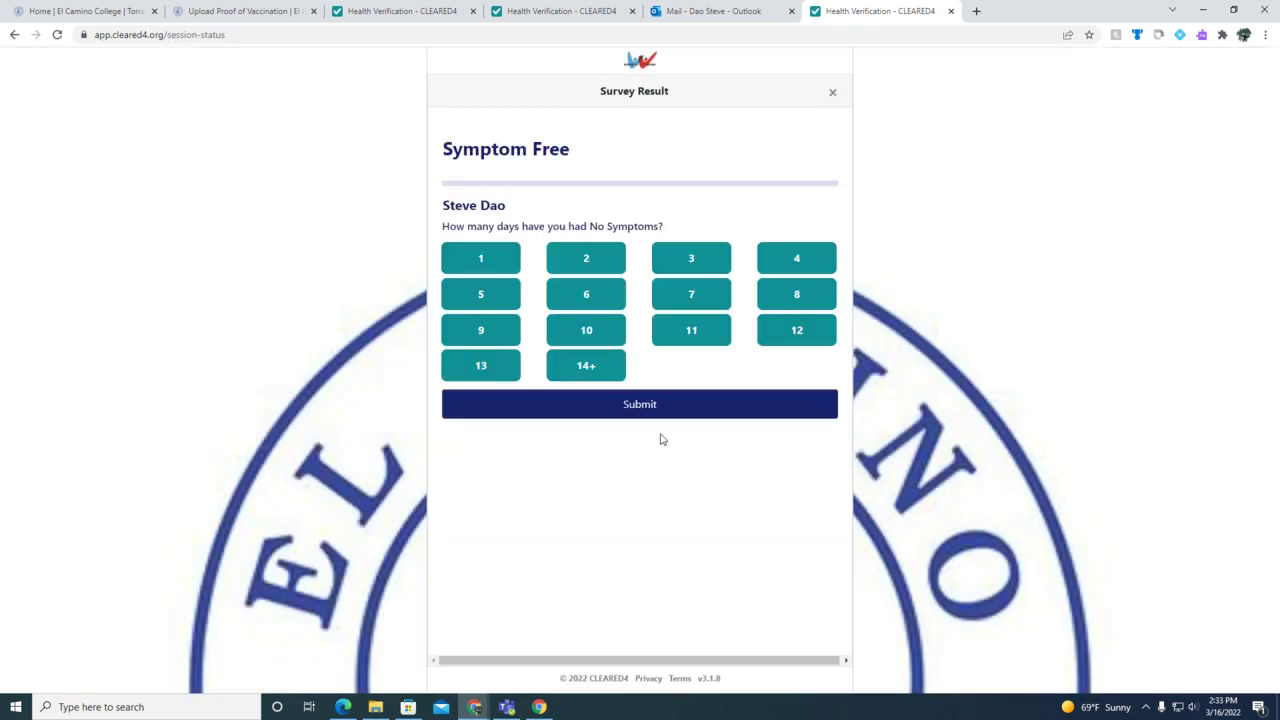
Submit 14+ as the number of days without symptoms and return to the profile's home screen
{"action": "left_click", "coordinate": [587, 367]}
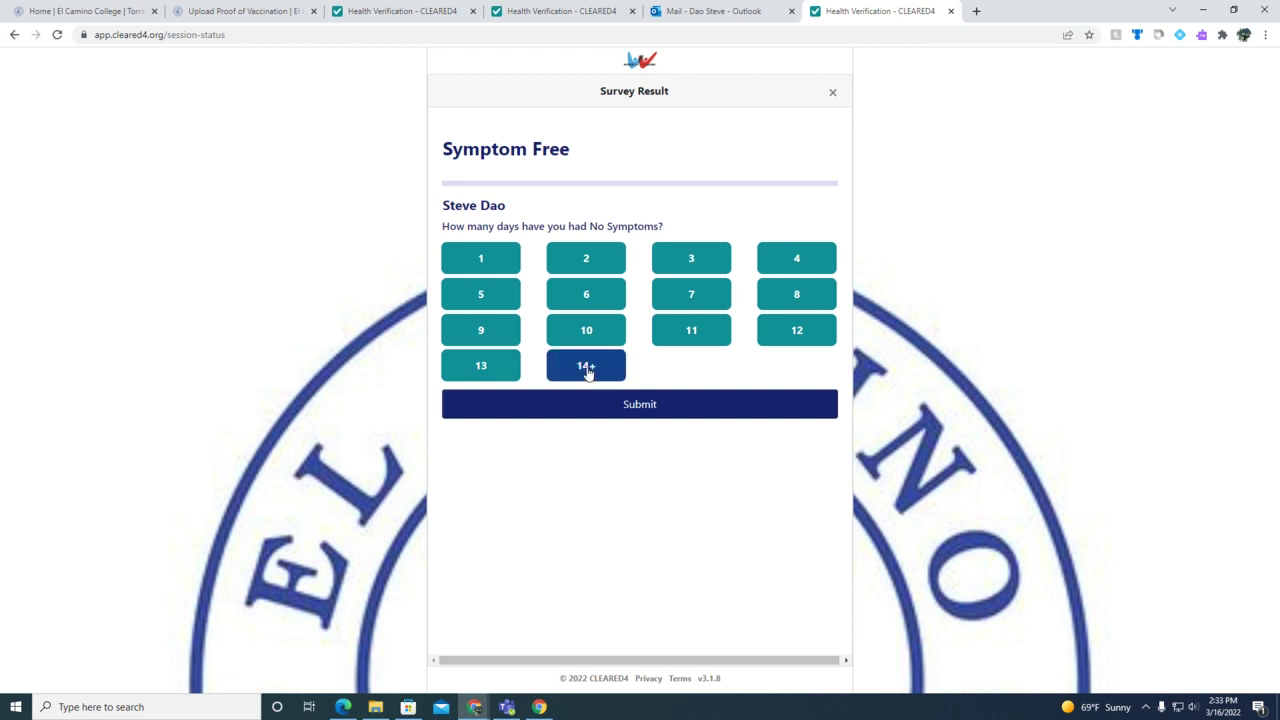
{"action": "left_click", "coordinate": [603, 406]}
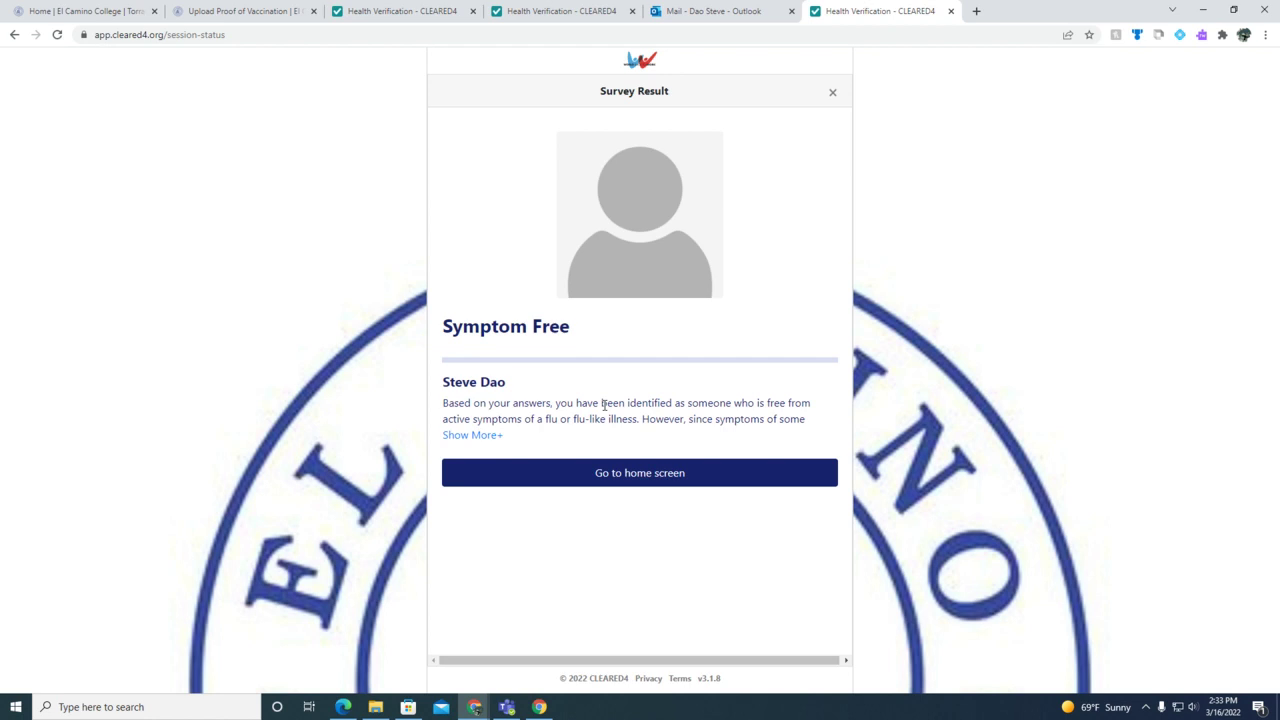
{"action": "left_click", "coordinate": [634, 478]}
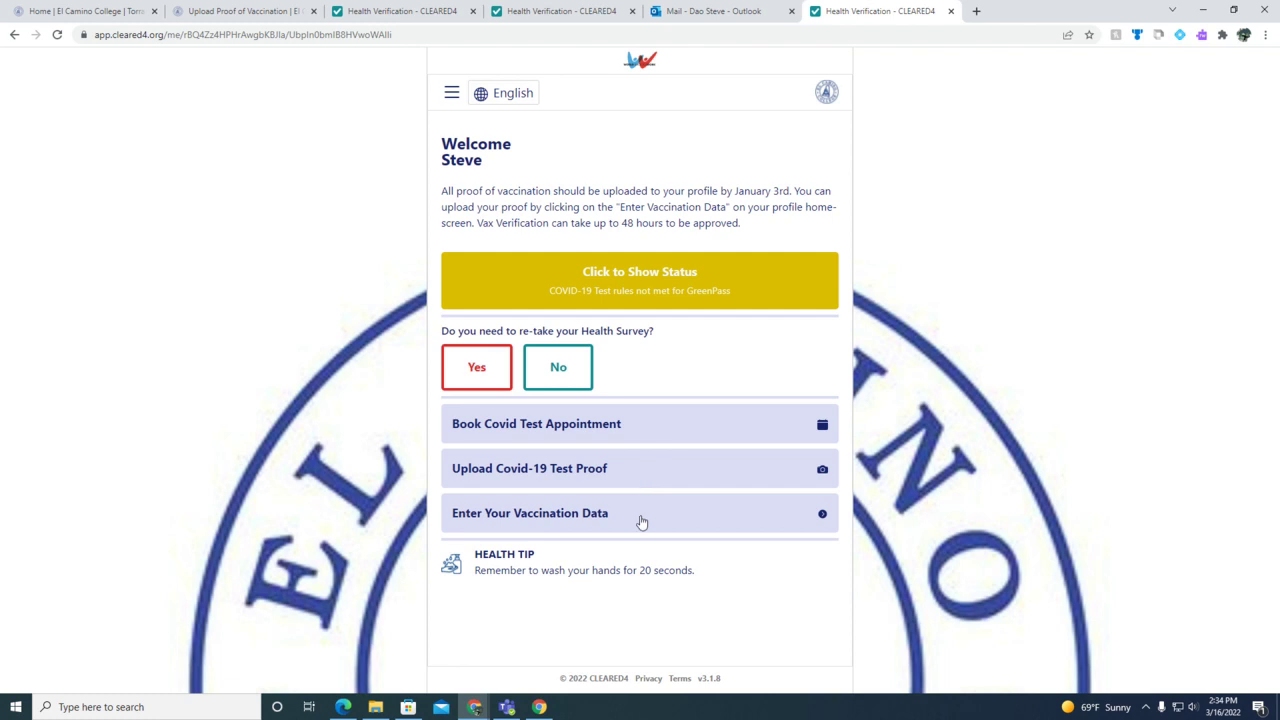
Open the vaccination data entry form and upload the My Vaccine Card image as vaccination proof
{"action": "left_click", "coordinate": [642, 522]}
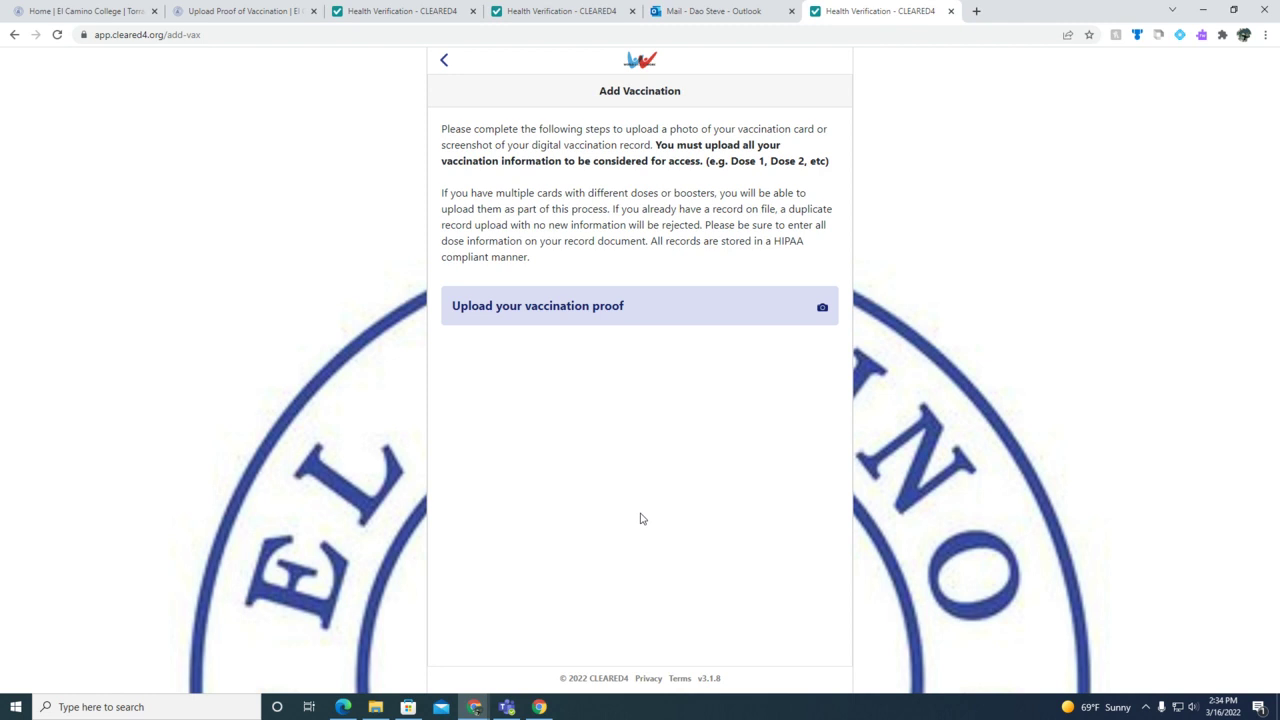
{"action": "left_click", "coordinate": [822, 311]}
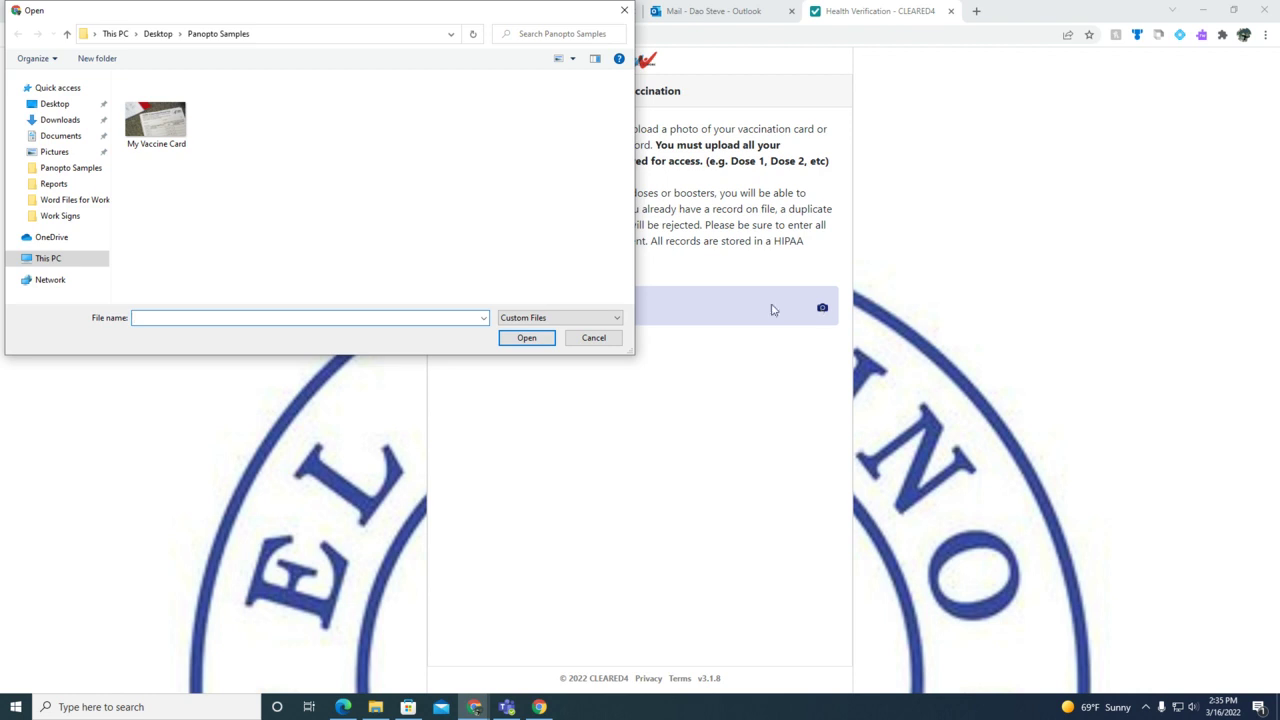
{"action": "left_click", "coordinate": [169, 122]}
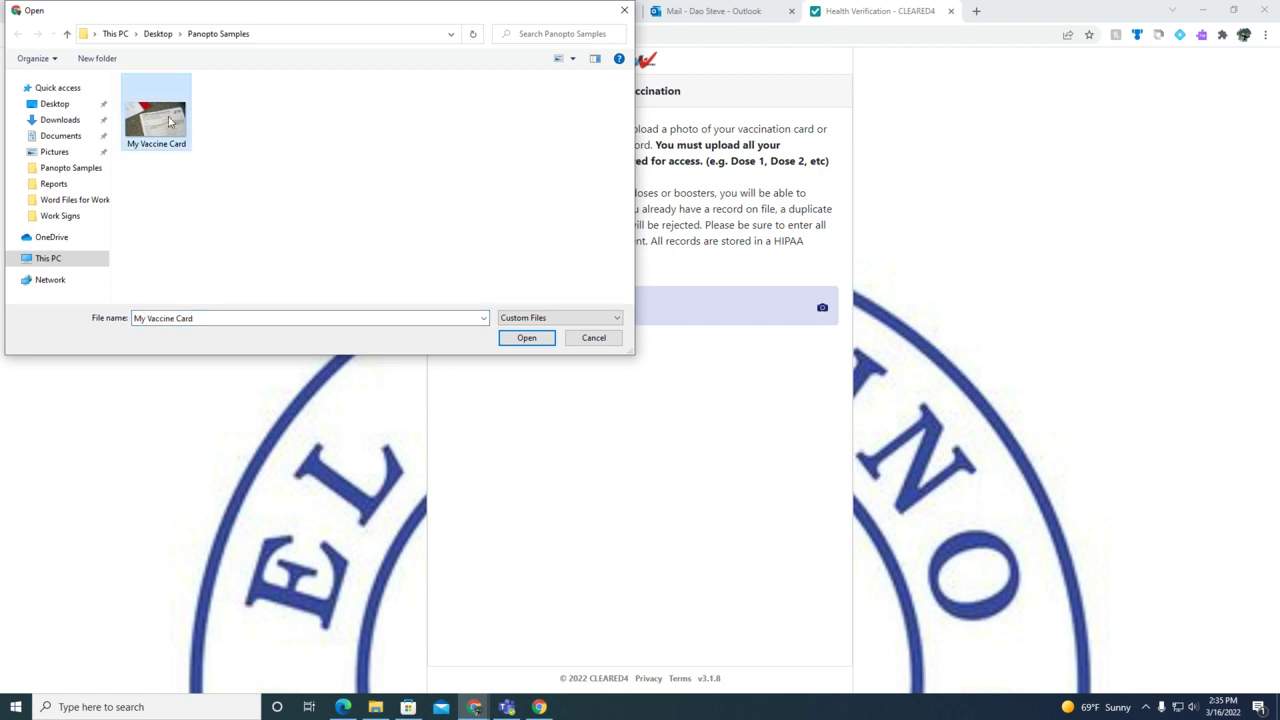
{"action": "left_click", "coordinate": [526, 338]}
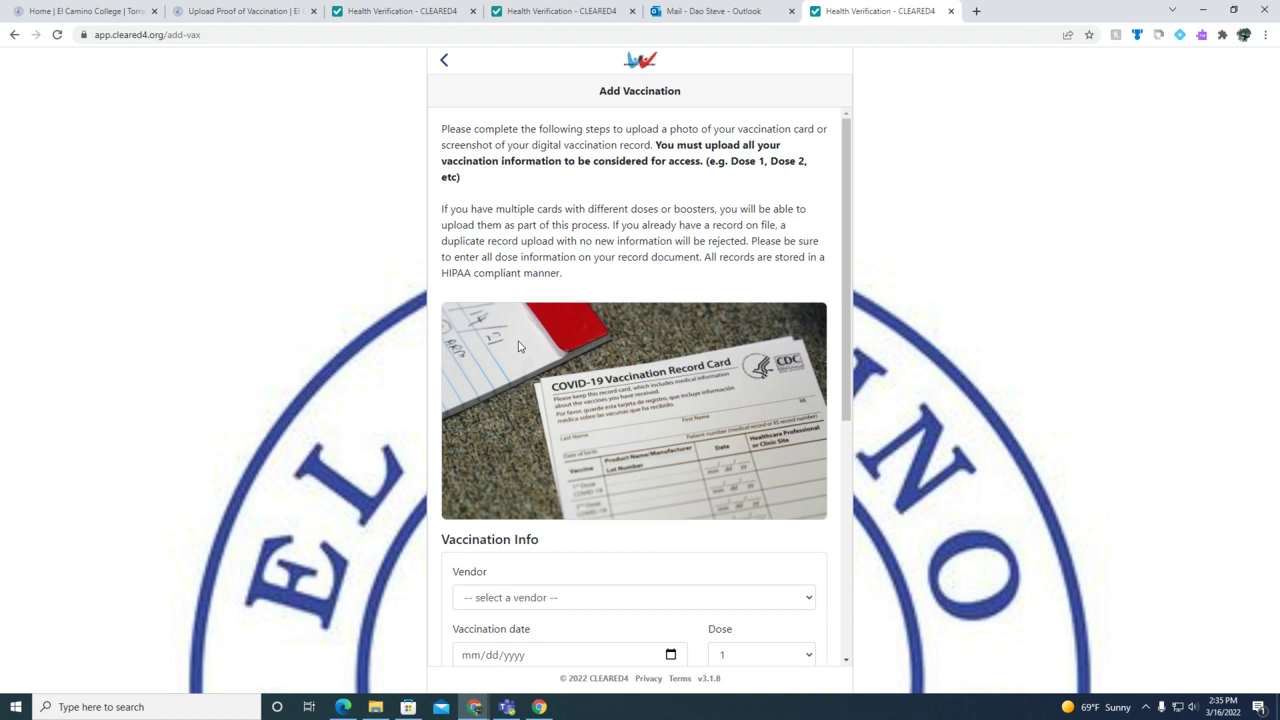
Fill in the first dose entry with vendor Pfizer/BioNTech, vaccination date 03/29/2021 and dose 1
{"action": "scroll", "coordinate": [518, 346], "scroll_direction": "down", "scroll_amount": 2}
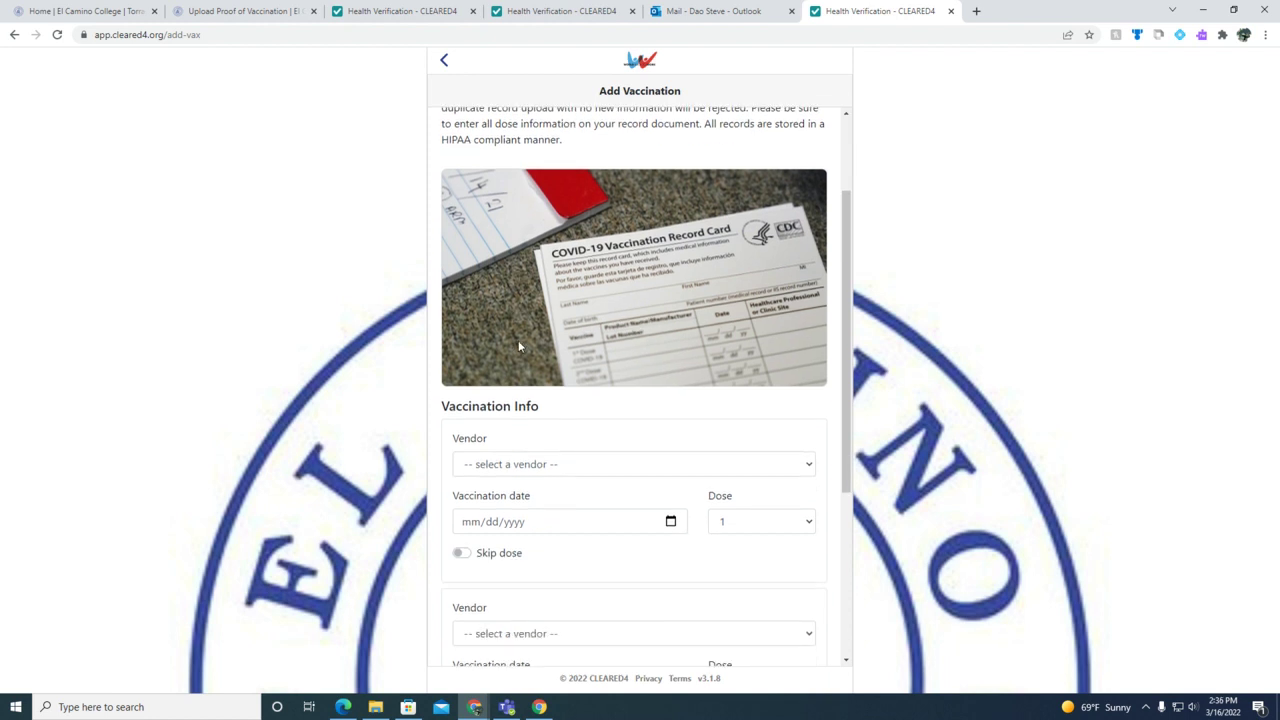
{"action": "left_click", "coordinate": [555, 465]}
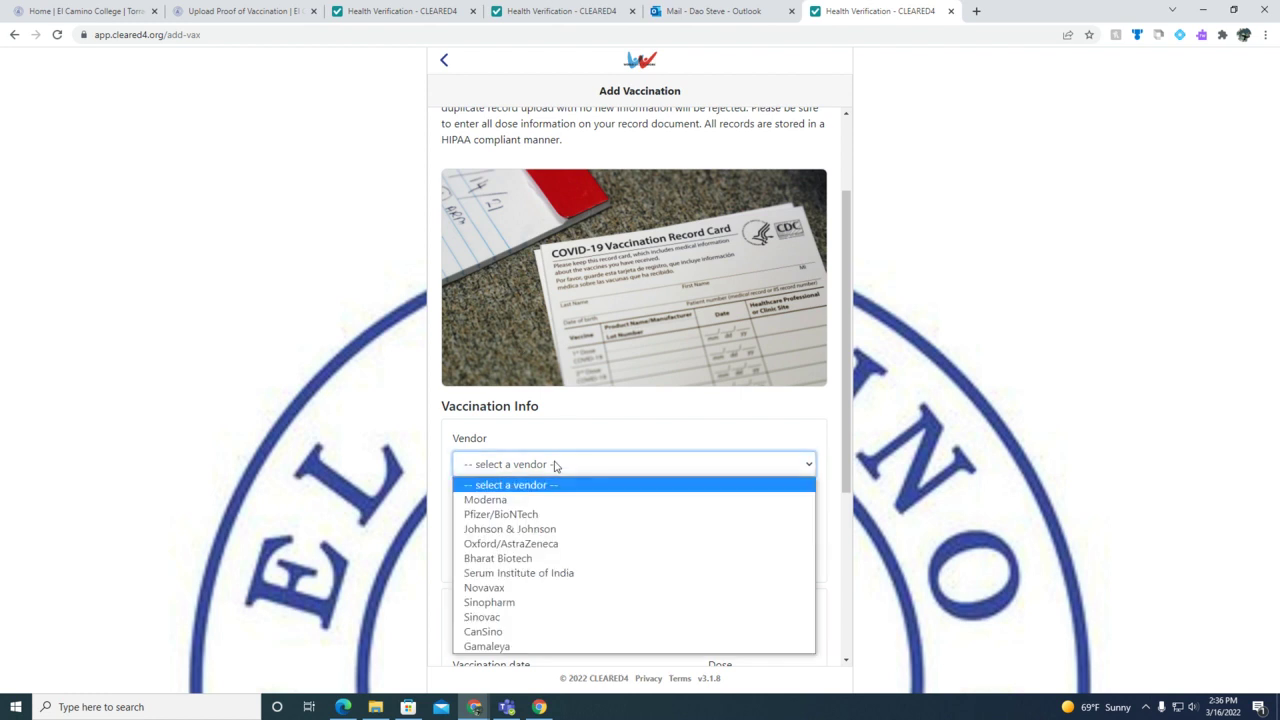
{"action": "left_click", "coordinate": [532, 514]}
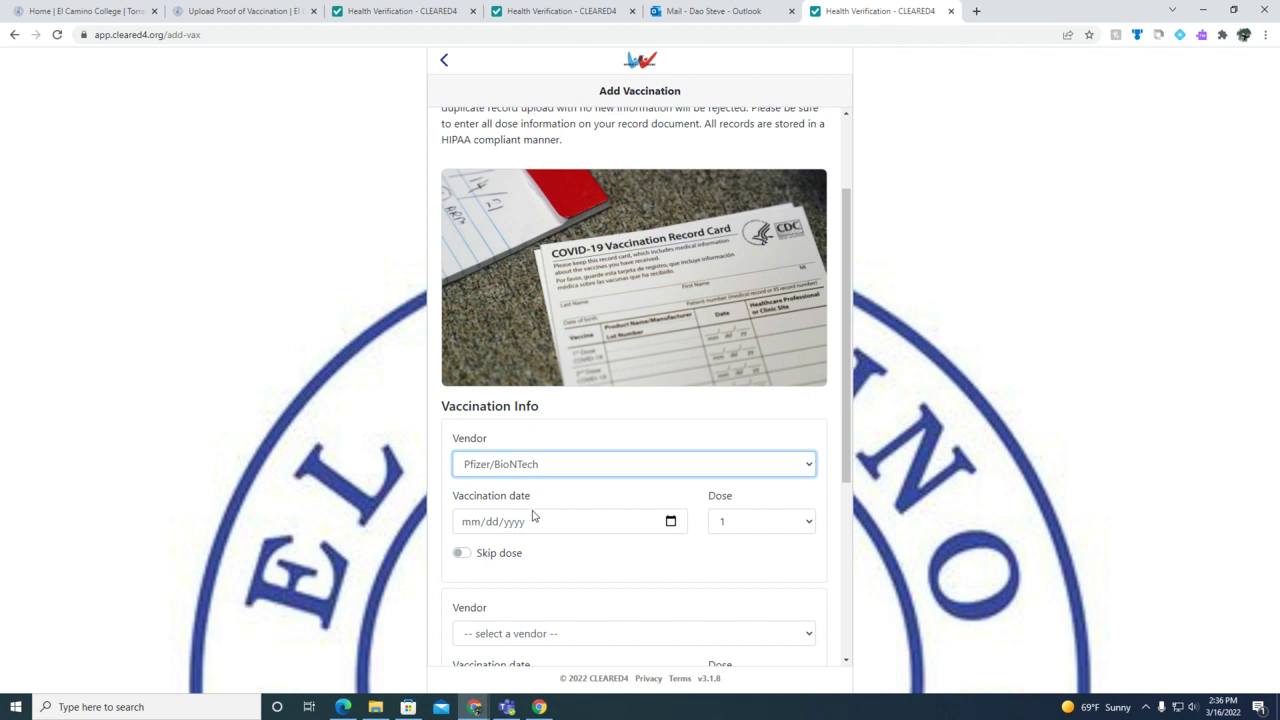
{"action": "left_click", "coordinate": [468, 524]}
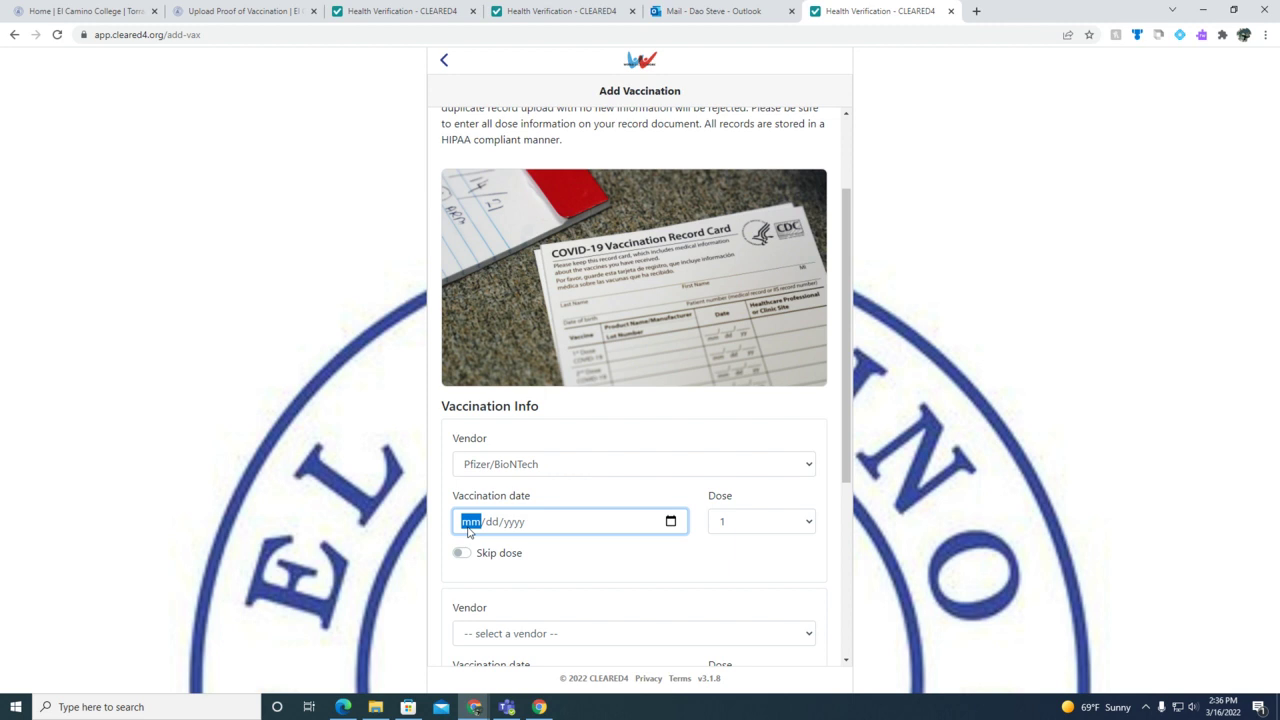
{"action": "type", "text": "03/29/2021"}
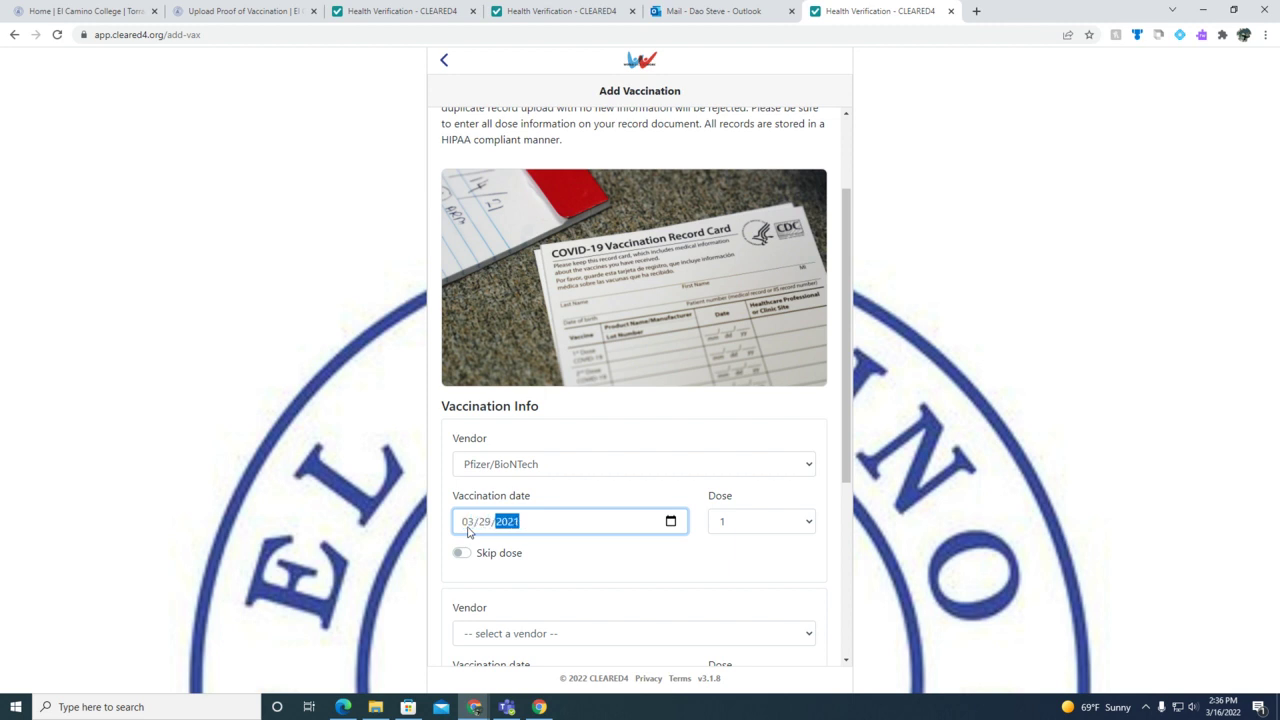
{"action": "left_click", "coordinate": [778, 526]}
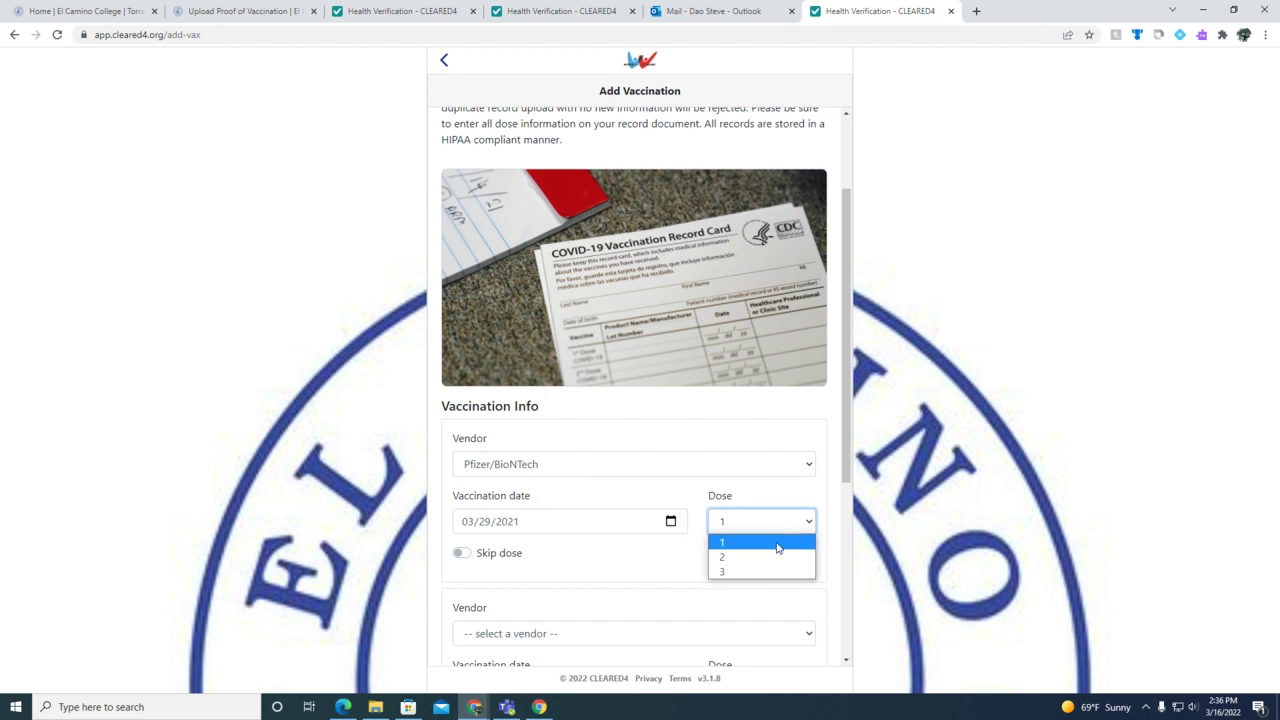
{"action": "left_click", "coordinate": [778, 544]}
Fill in the second dose entry with vendor Pfizer/BioNTech, vaccination date 04/21/2021 and dose 2
{"action": "scroll", "coordinate": [778, 548], "scroll_direction": "down", "scroll_amount": 1}
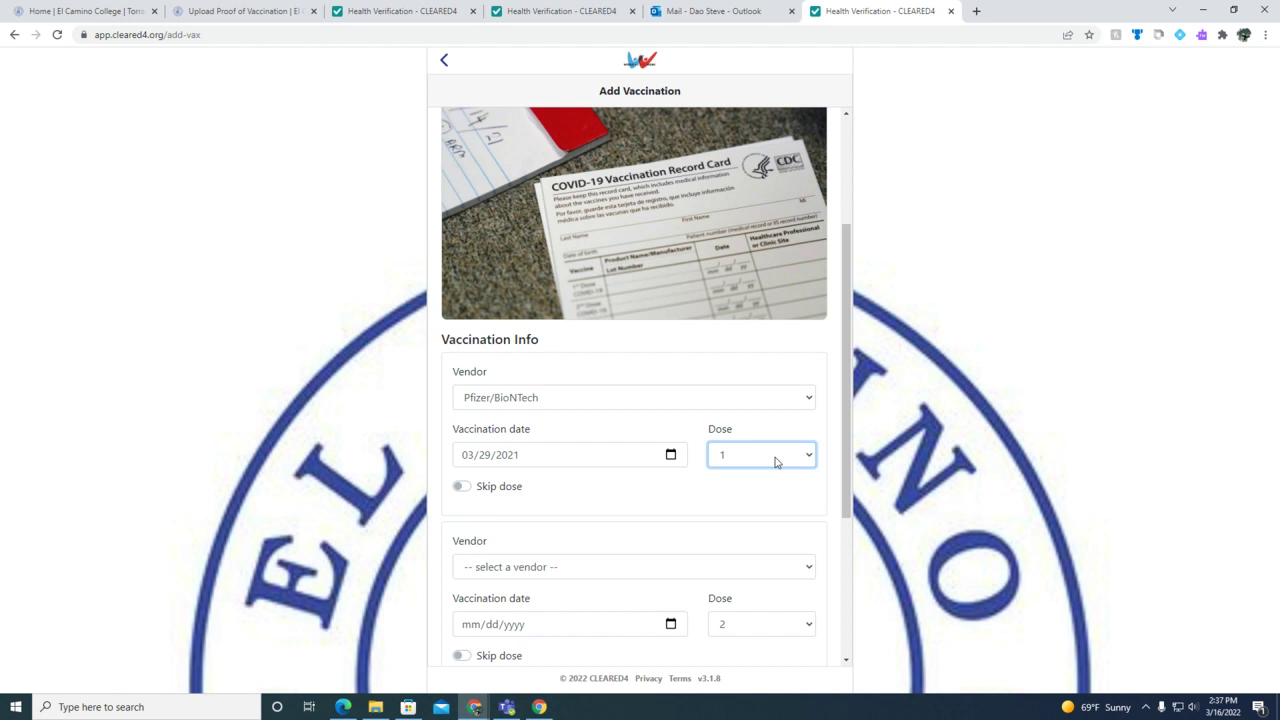
{"action": "scroll", "coordinate": [775, 461], "scroll_direction": "down", "scroll_amount": 1}
{"action": "left_click", "coordinate": [648, 500]}
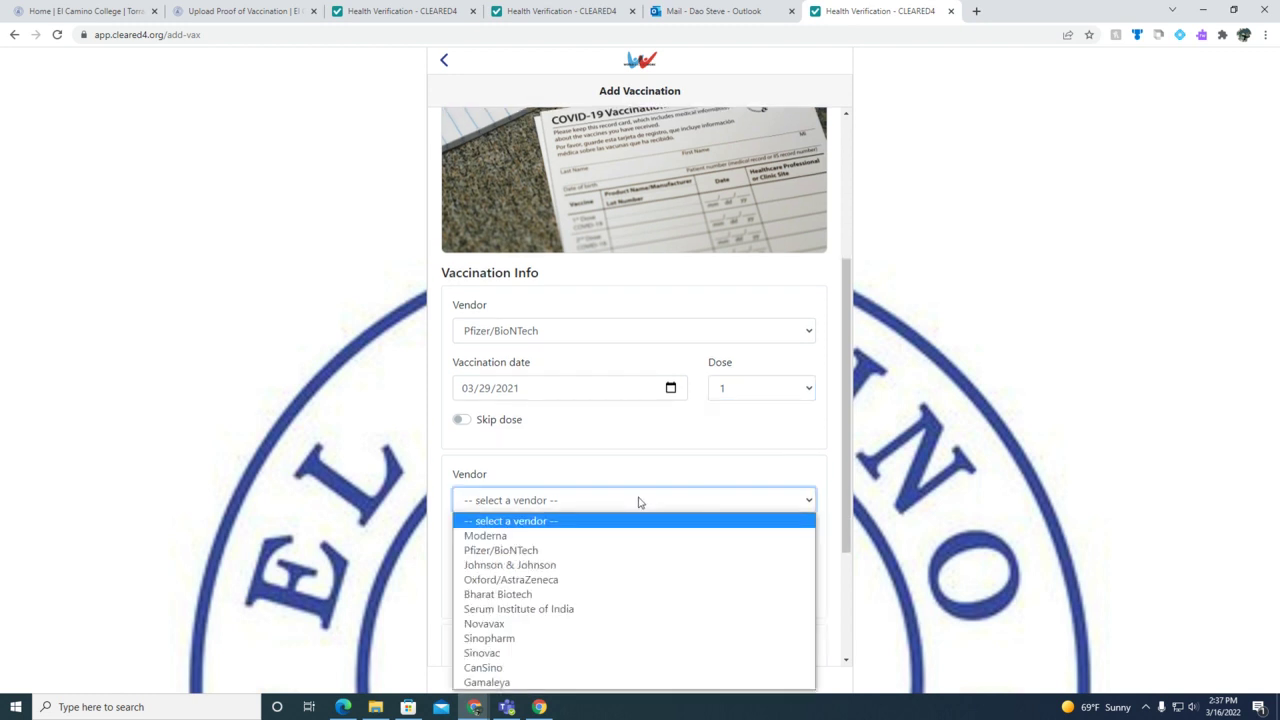
{"action": "left_click", "coordinate": [566, 551]}
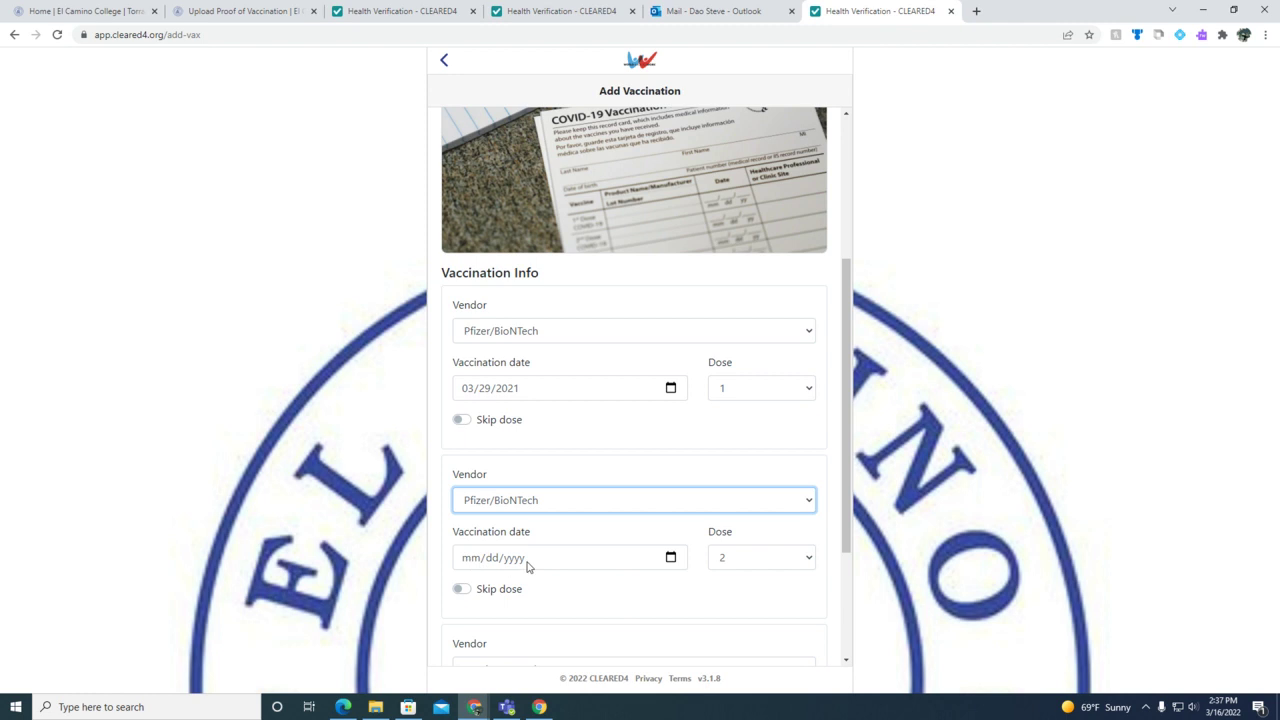
{"action": "left_click", "coordinate": [671, 558]}
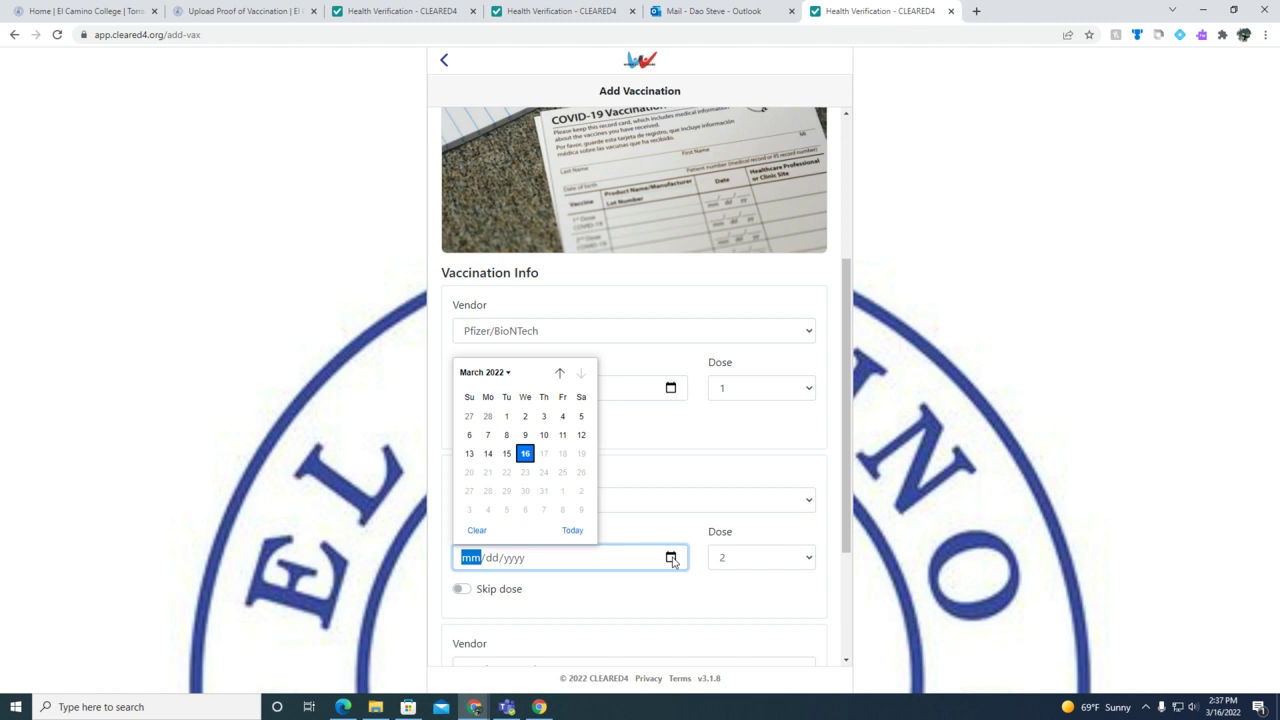
{"action": "left_click", "coordinate": [560, 373]}
{"action": "left_click", "coordinate": [560, 373]}
{"action": "left_click", "coordinate": [560, 373]}
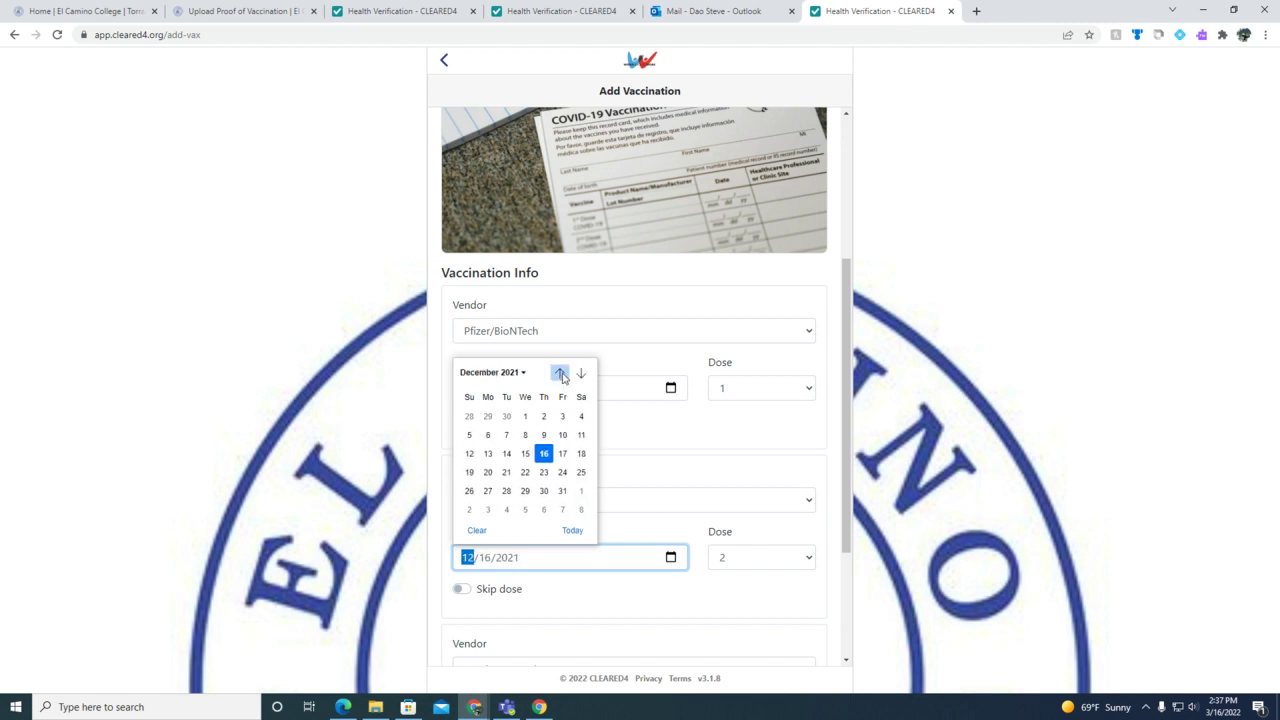
{"action": "left_click", "coordinate": [511, 374]}
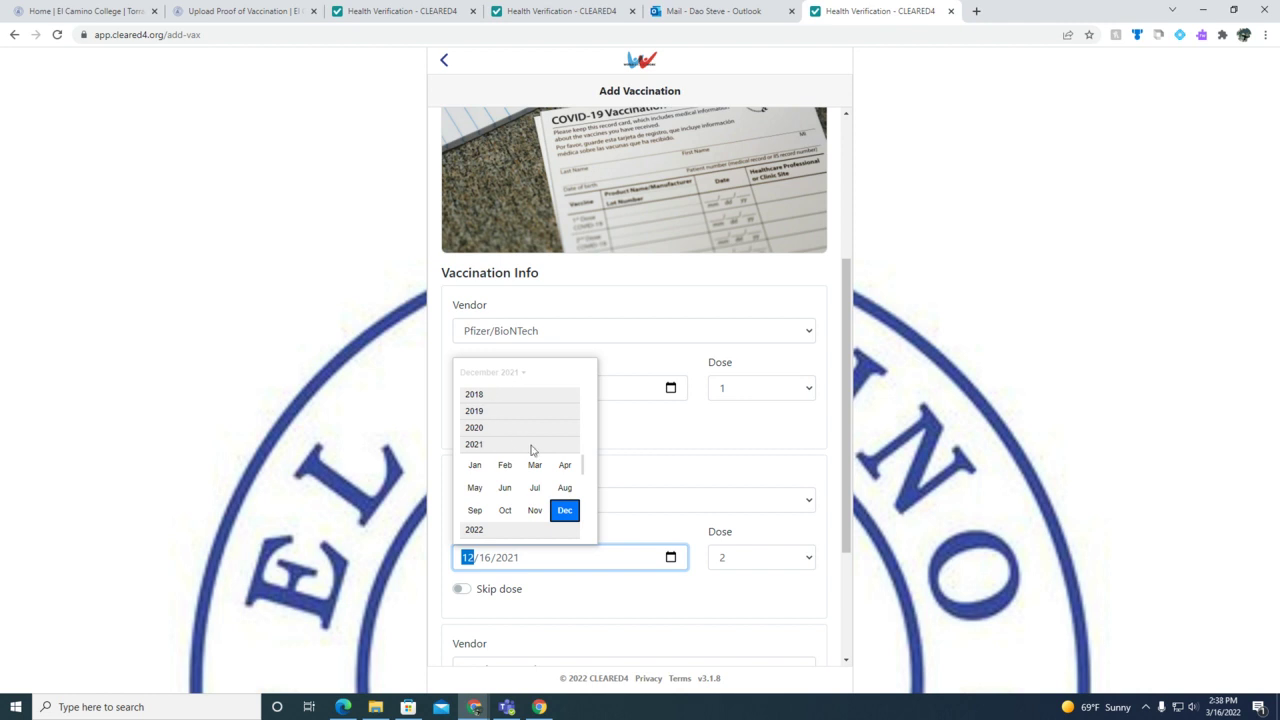
{"action": "left_click", "coordinate": [565, 467]}
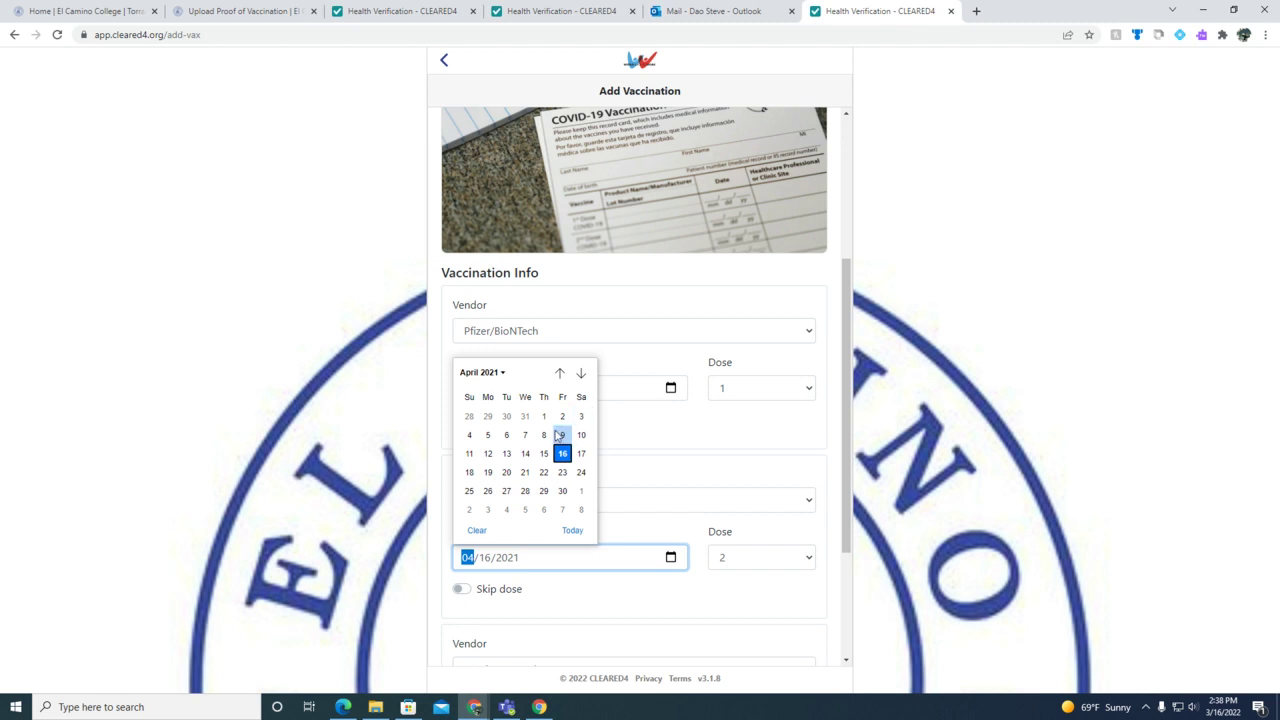
{"action": "left_click", "coordinate": [525, 472]}
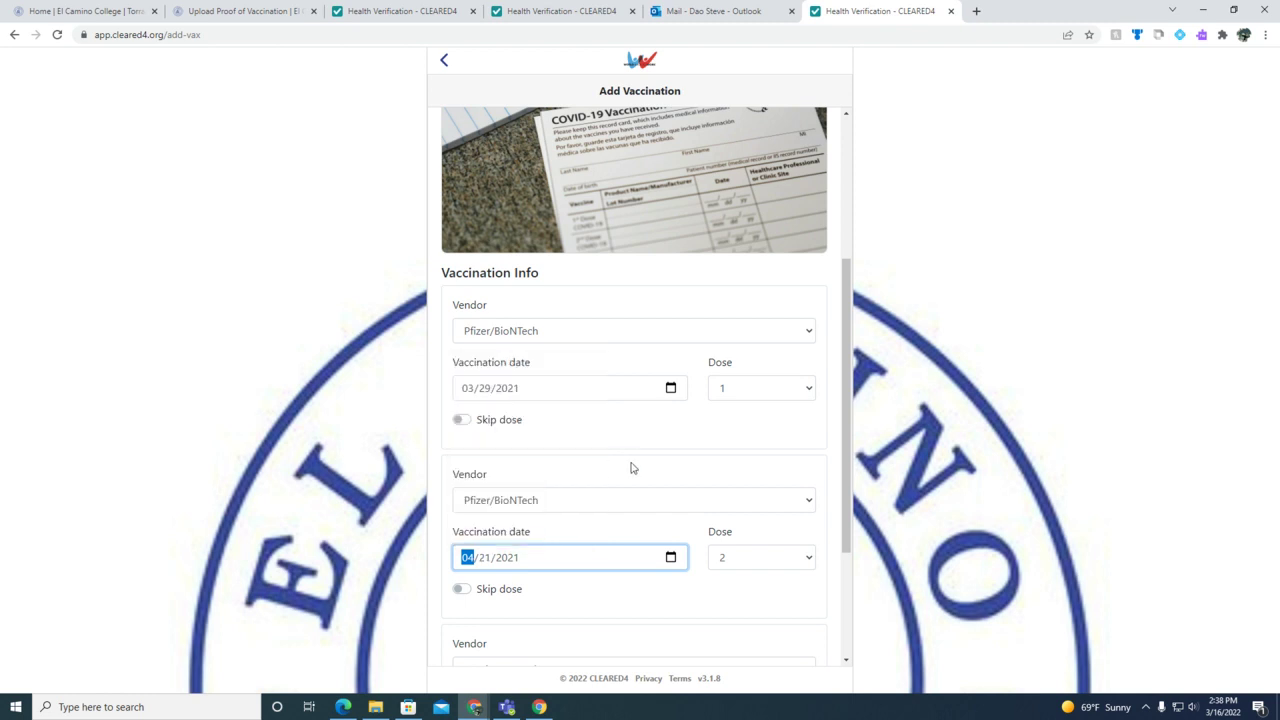
{"action": "left_click", "coordinate": [752, 561]}
{"action": "left_click", "coordinate": [744, 596]}
{"action": "scroll", "coordinate": [744, 596], "scroll_direction": "down", "scroll_amount": 2}
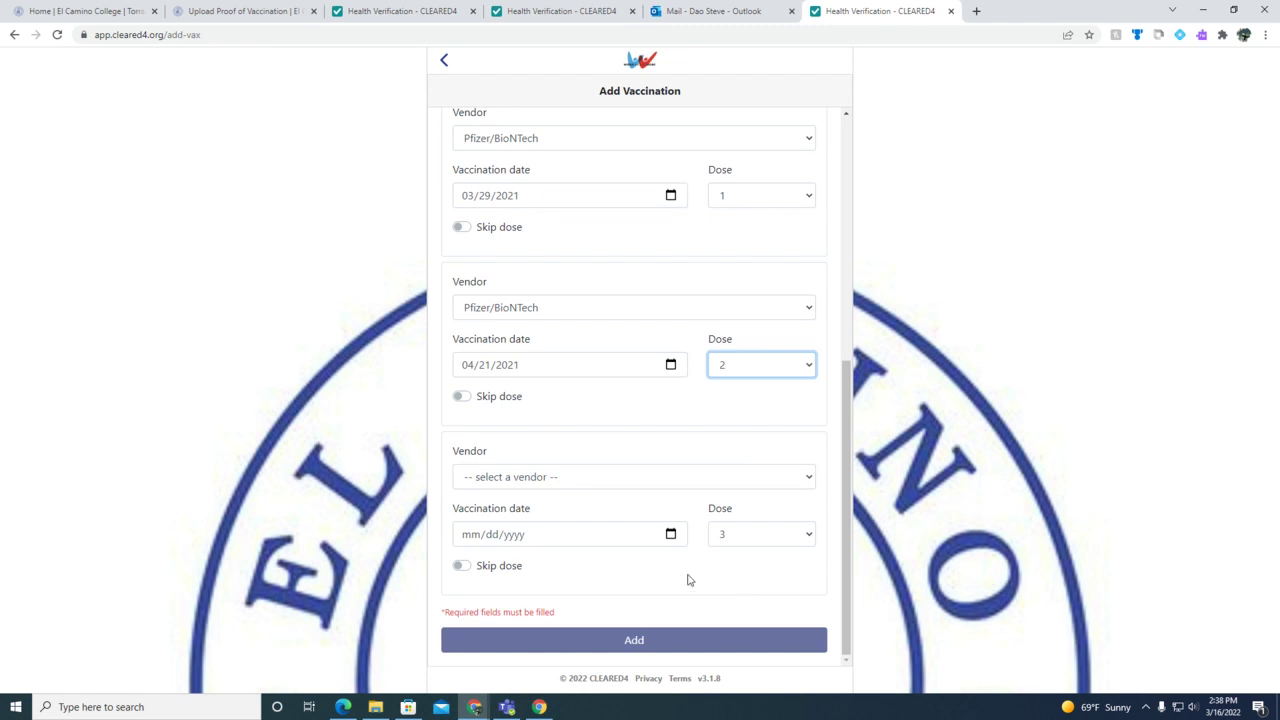
{"action": "left_click", "coordinate": [461, 567]}
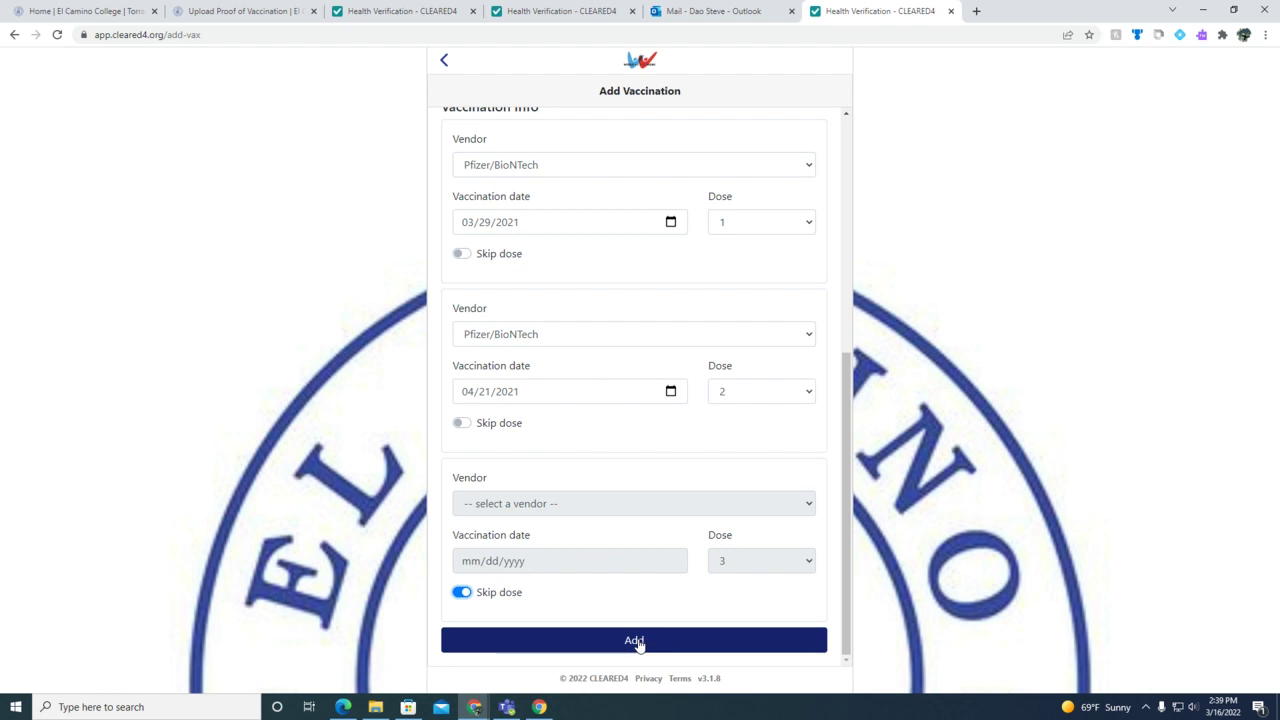
{"action": "left_click", "coordinate": [463, 593]}
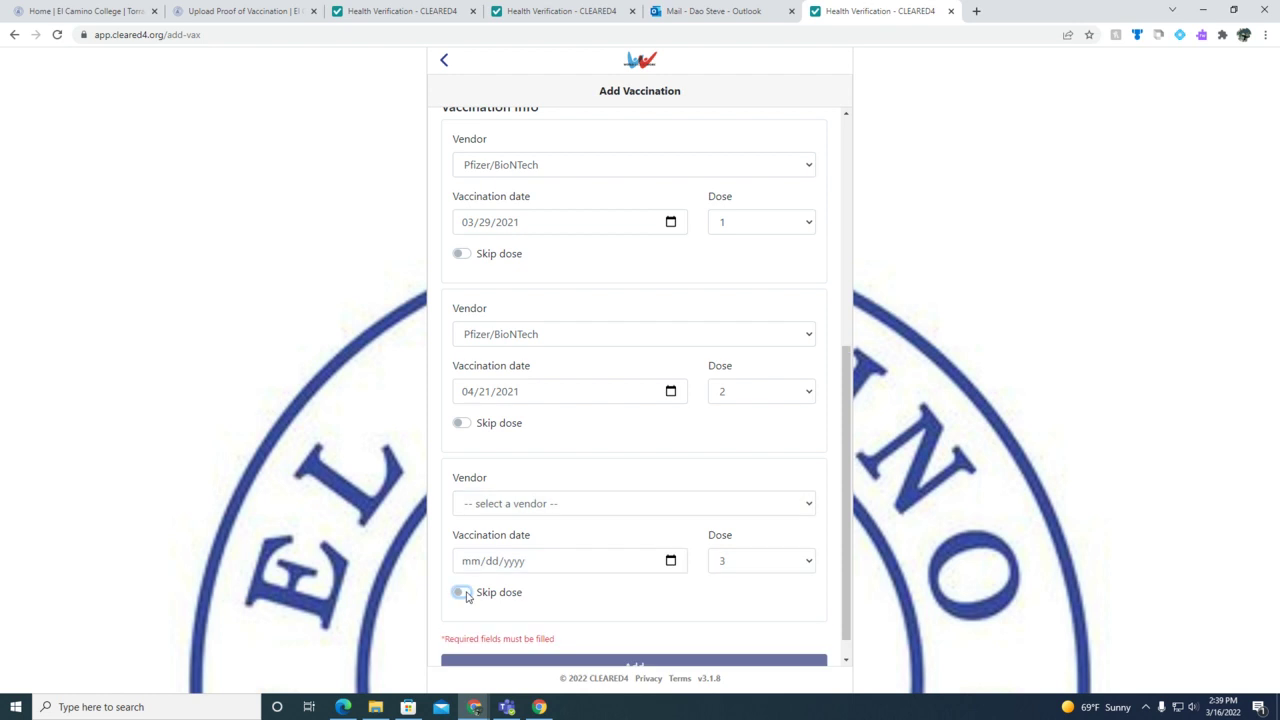
Fill in the third dose entry with vendor Pfizer/BioNTech, vaccination date 03/15/2022 and dose 3
{"action": "left_click", "coordinate": [541, 504]}
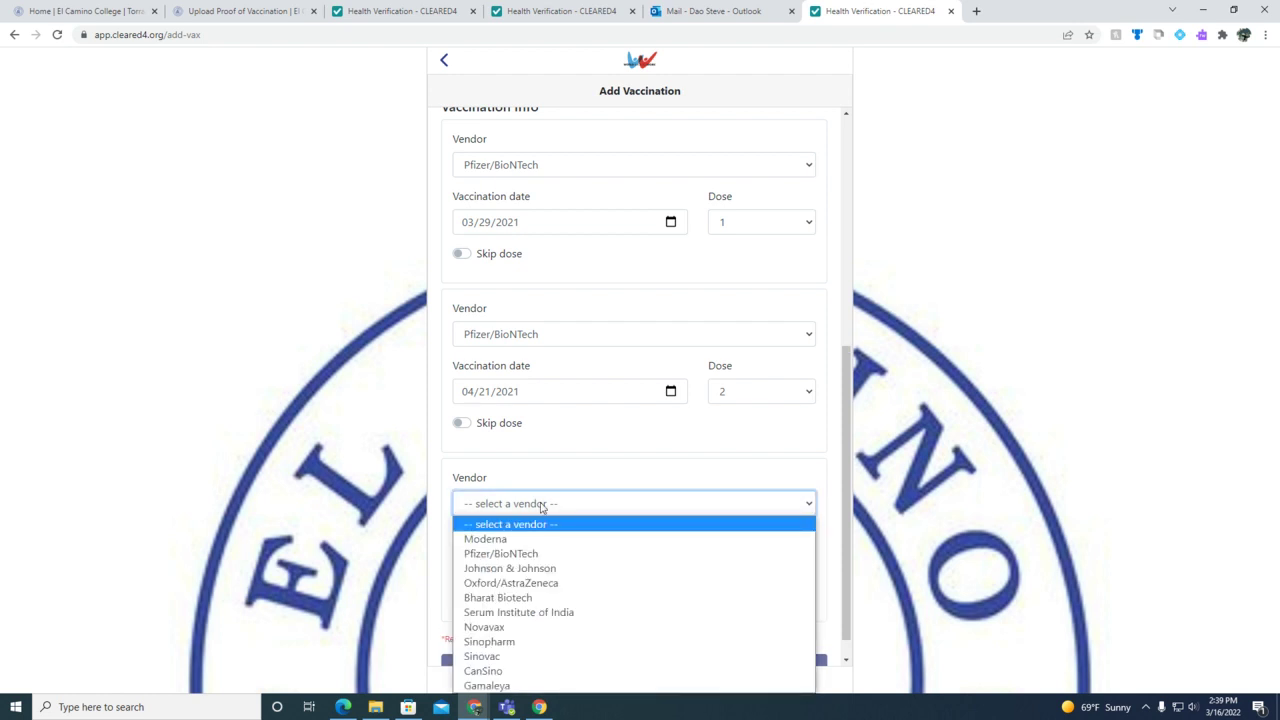
{"action": "left_click", "coordinate": [522, 553]}
{"action": "left_click", "coordinate": [733, 566]}
{"action": "left_click", "coordinate": [731, 610]}
{"action": "left_click", "coordinate": [463, 561]}
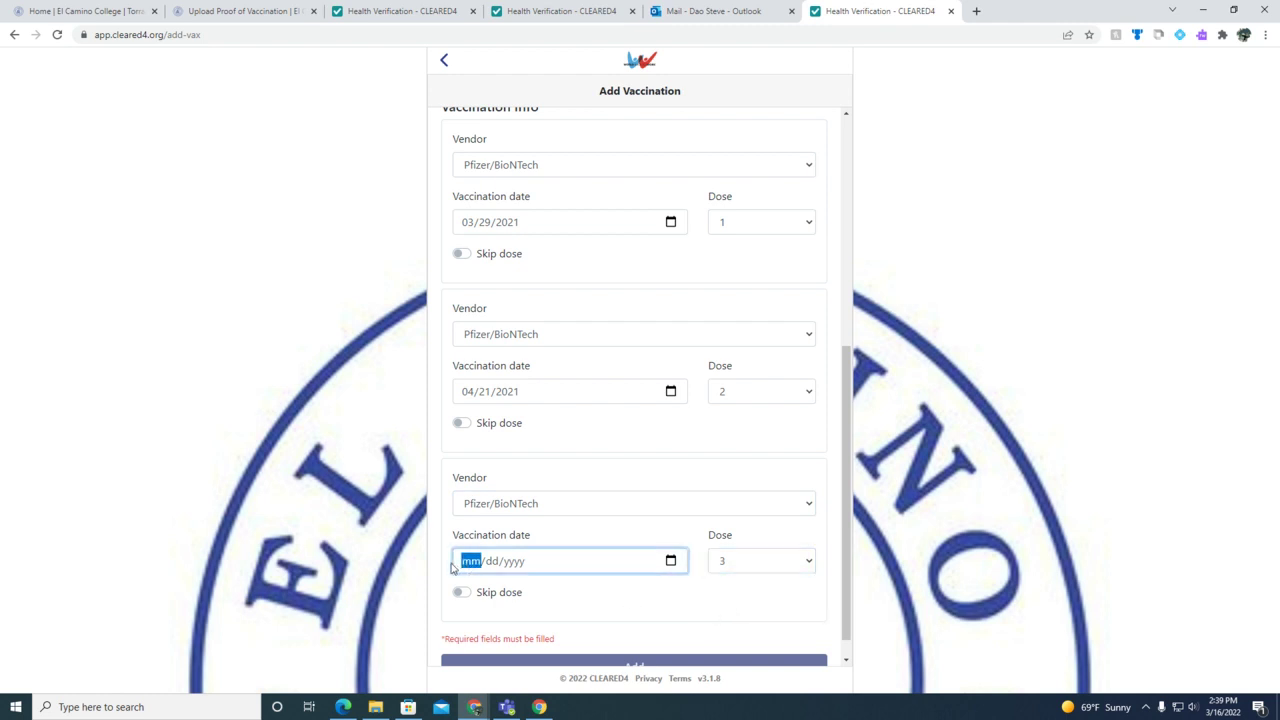
{"action": "type", "text": "03/29/2"}
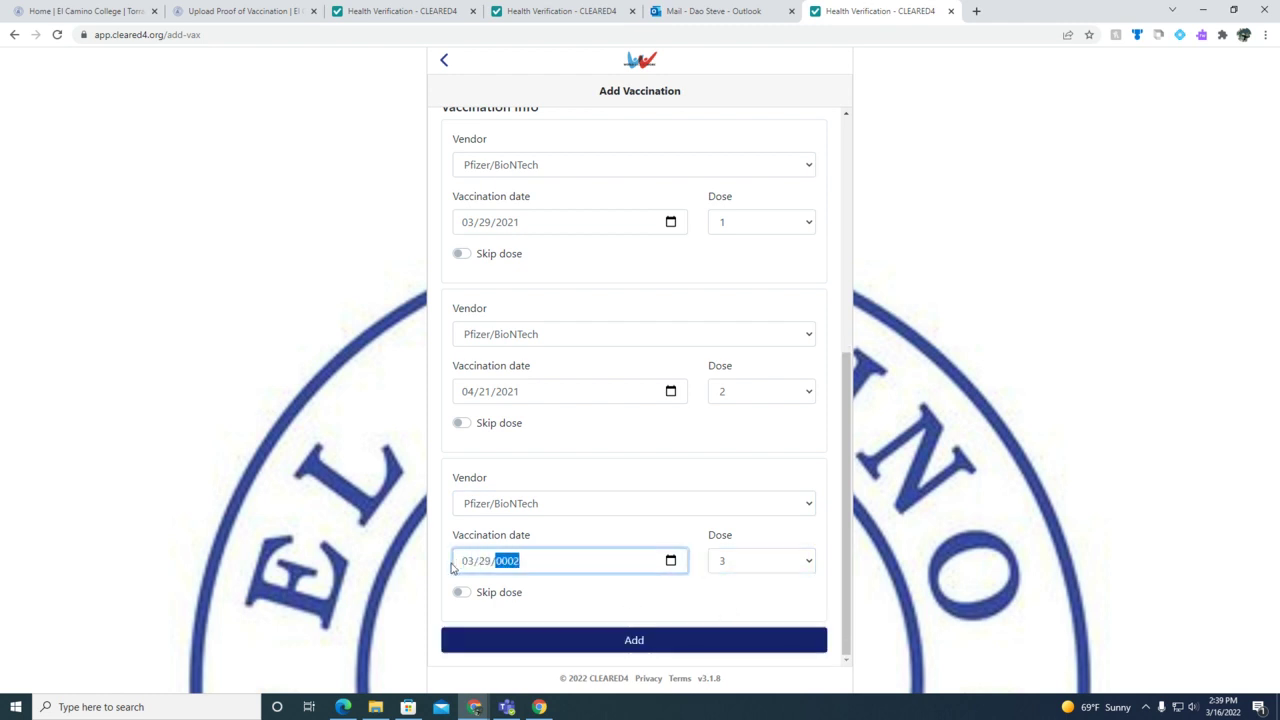
{"action": "type", "text": "022"}
Submit the three doses without adding another, and check the vaccination records gallery before returning to the home screen
{"action": "left_click", "coordinate": [642, 638]}
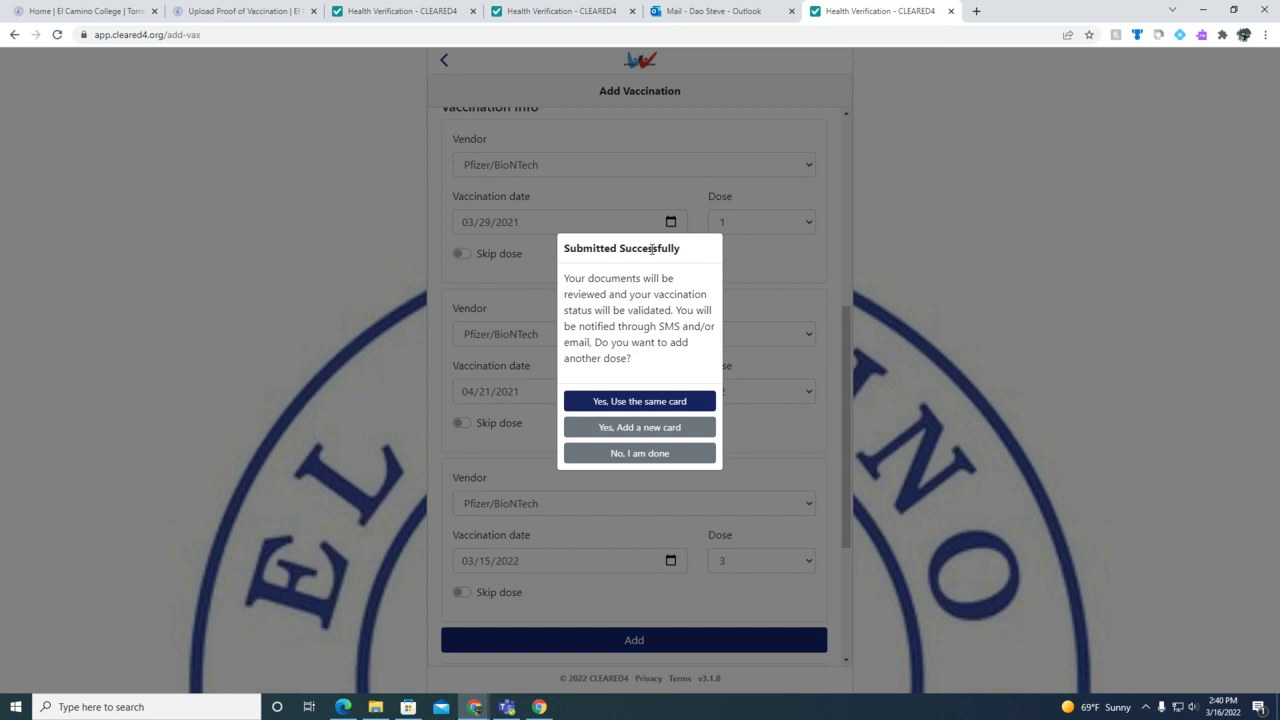
{"action": "left_click", "coordinate": [662, 460]}
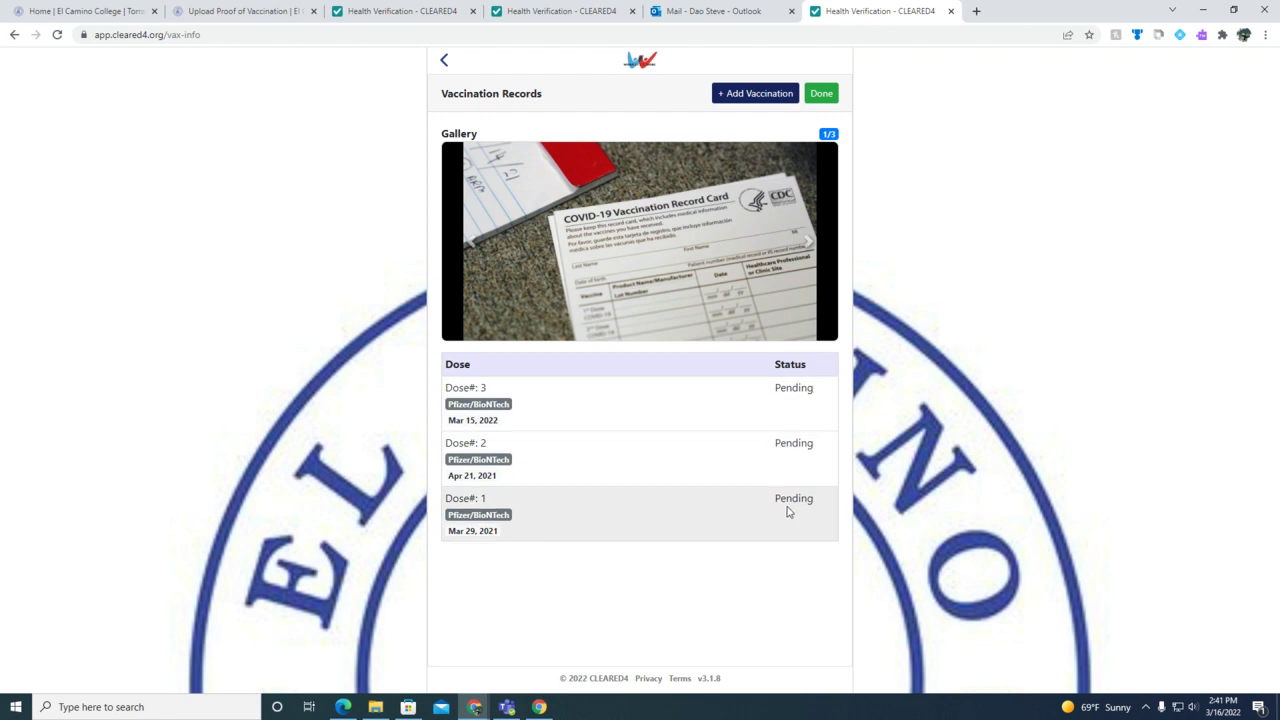
{"action": "left_click", "coordinate": [808, 245]}
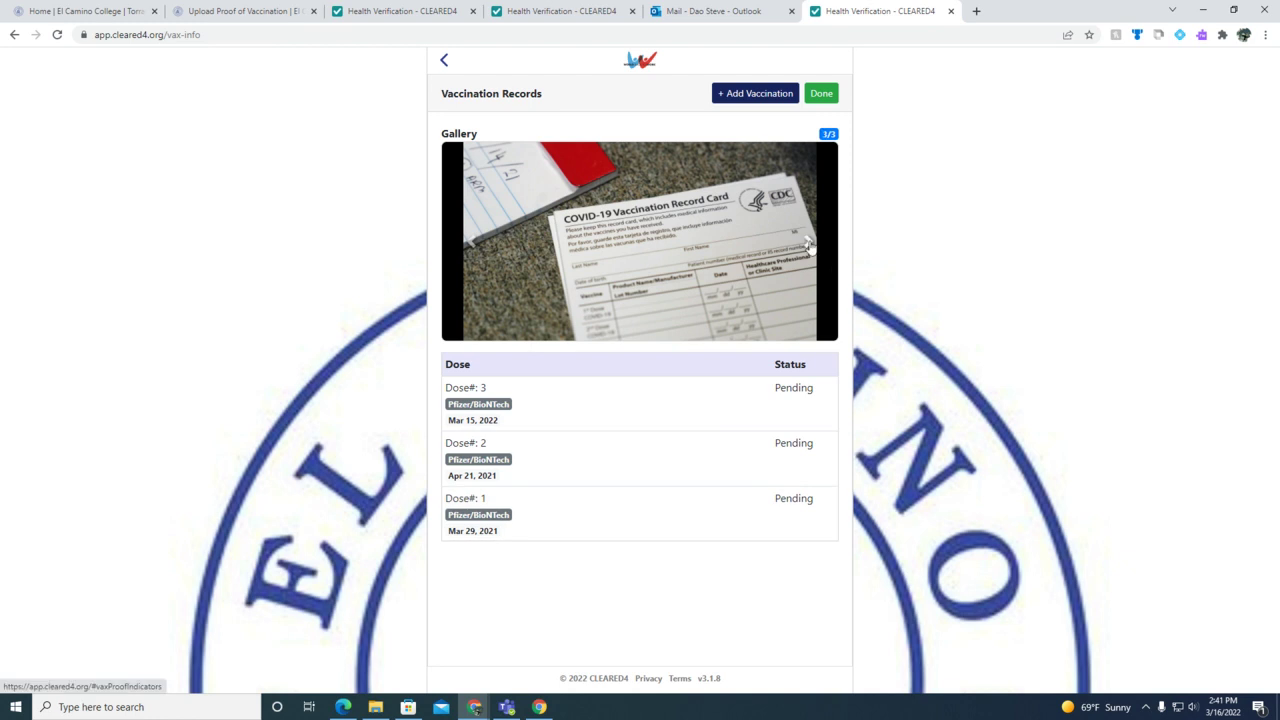
{"action": "left_click", "coordinate": [822, 97]}
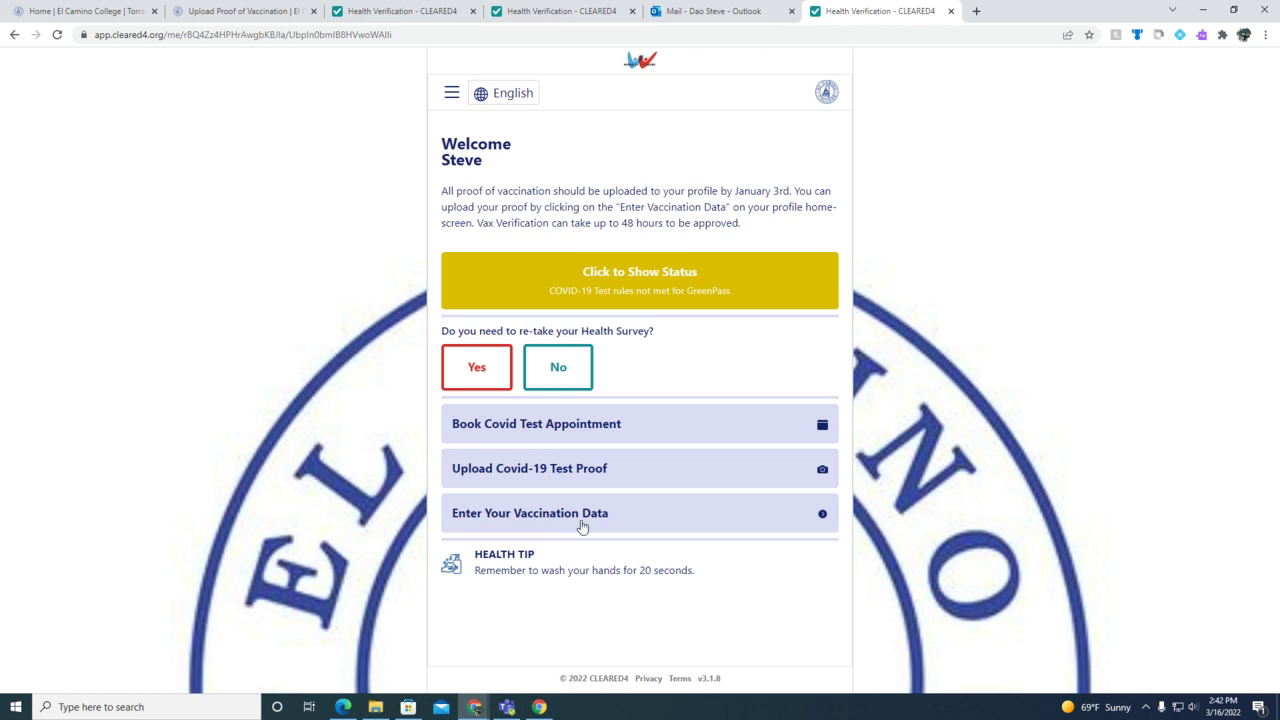
Start a new vaccination entry from the saved Vaccination Records and upload the My Vaccine Card image as its proof
{"action": "left_click", "coordinate": [452, 96]}
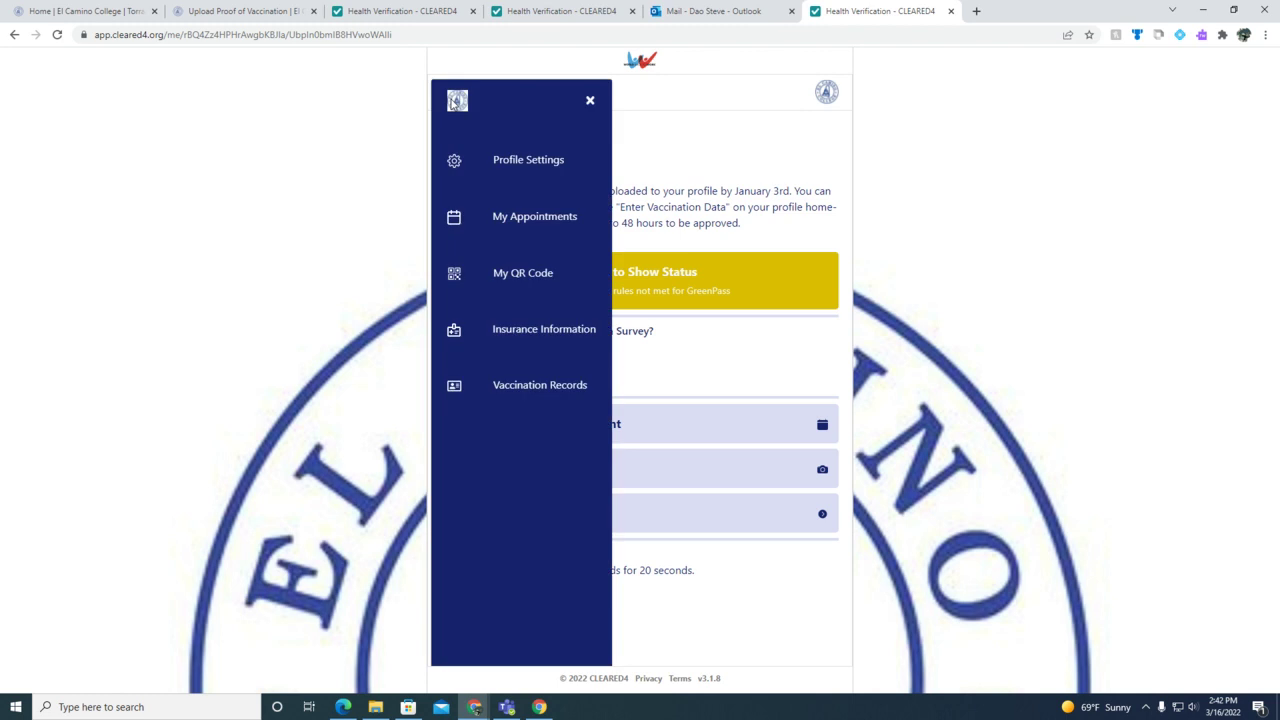
{"action": "left_click", "coordinate": [512, 390]}
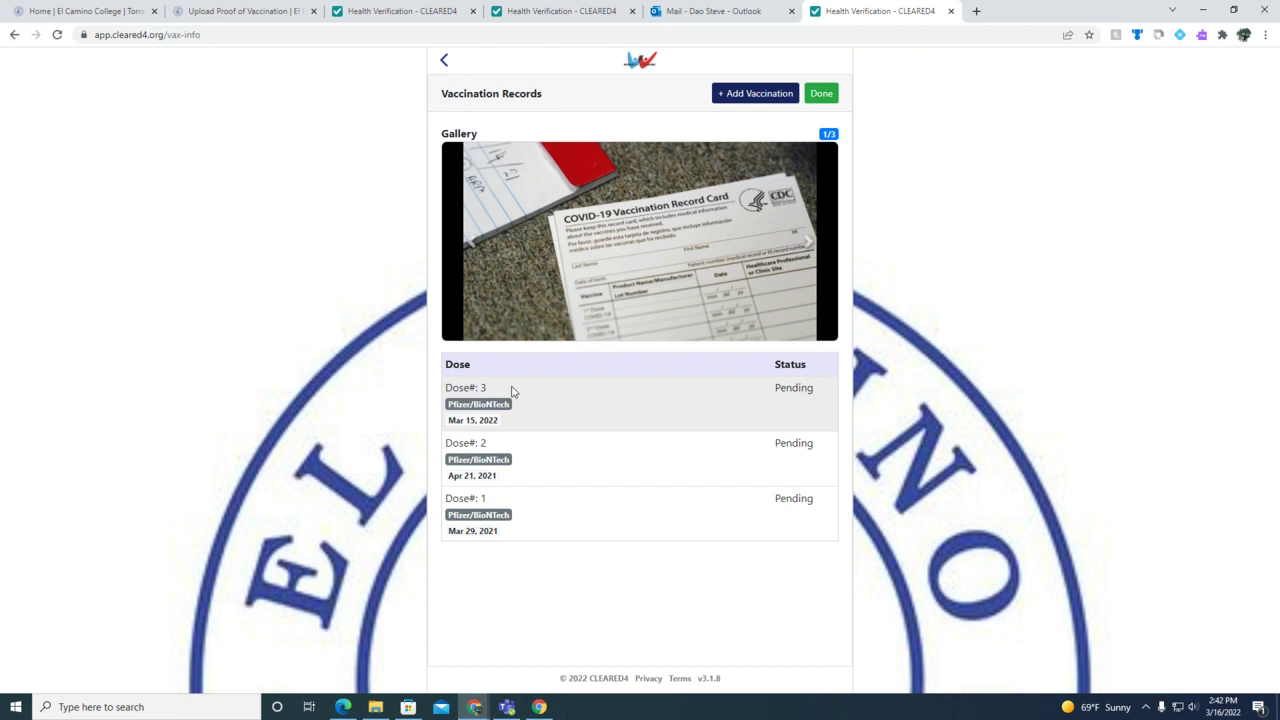
{"action": "left_click", "coordinate": [755, 95]}
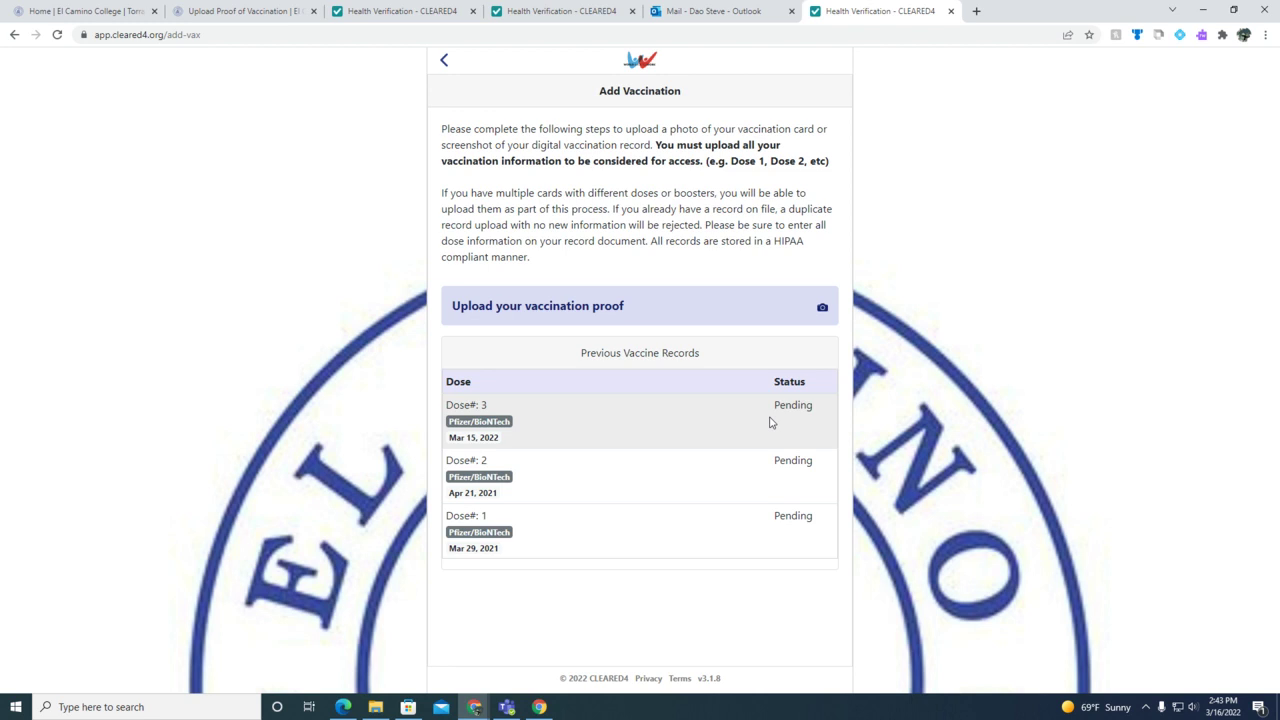
{"action": "left_click", "coordinate": [613, 310]}
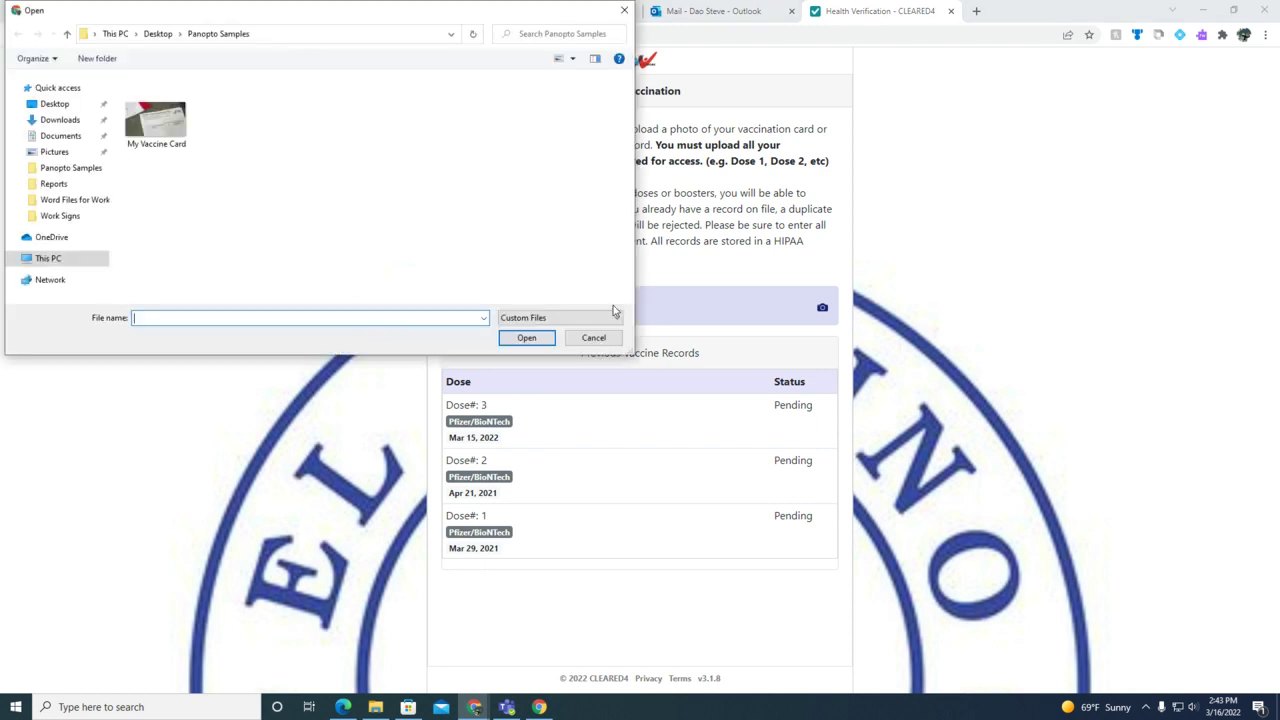
{"action": "left_click", "coordinate": [180, 119]}
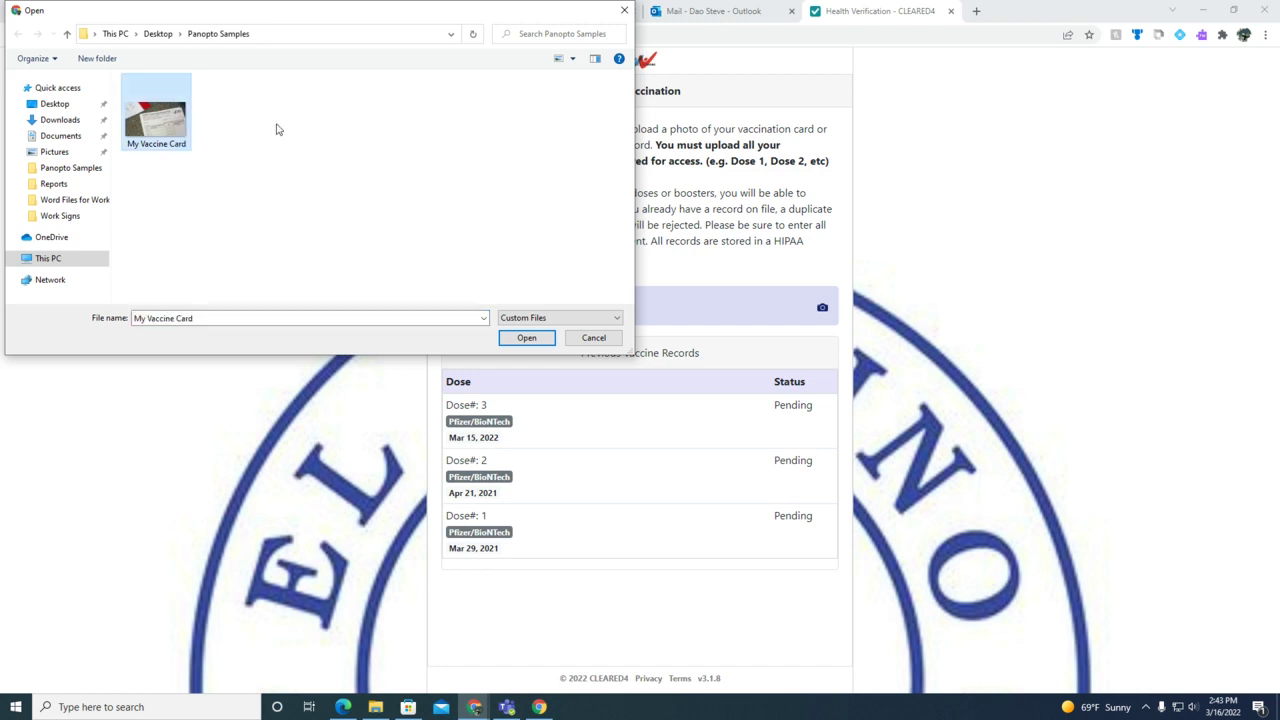
{"action": "left_click", "coordinate": [538, 340]}
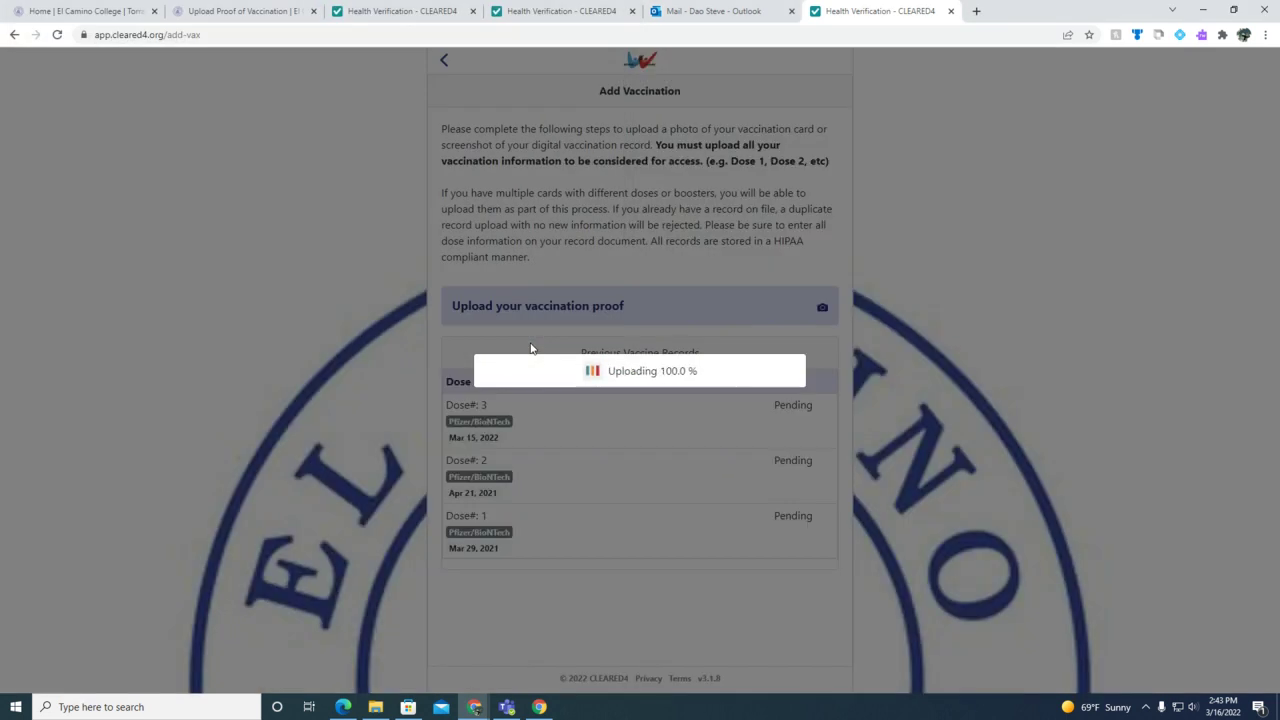
Mark the first two dose entries of the new form as skipped and set the third entry's dose number to 2
{"action": "scroll", "coordinate": [597, 340], "scroll_direction": "down", "scroll_amount": 5}
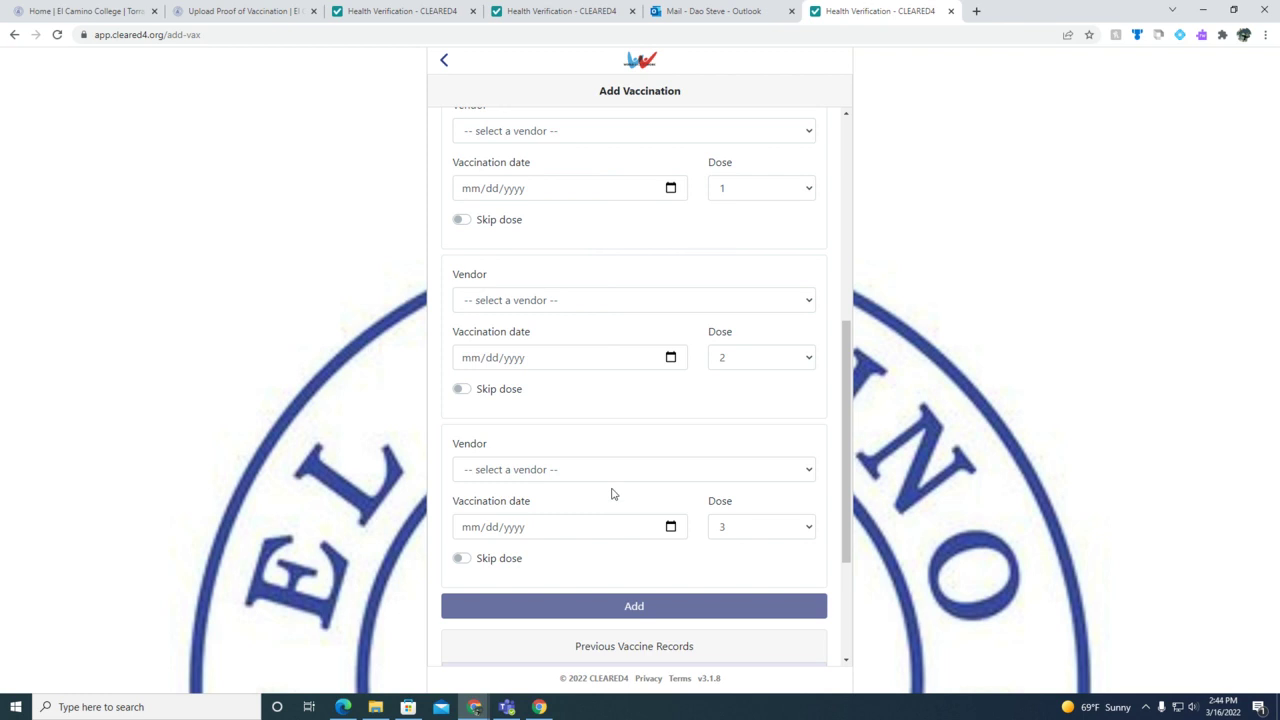
{"action": "scroll", "coordinate": [613, 493], "scroll_direction": "up", "scroll_amount": 1}
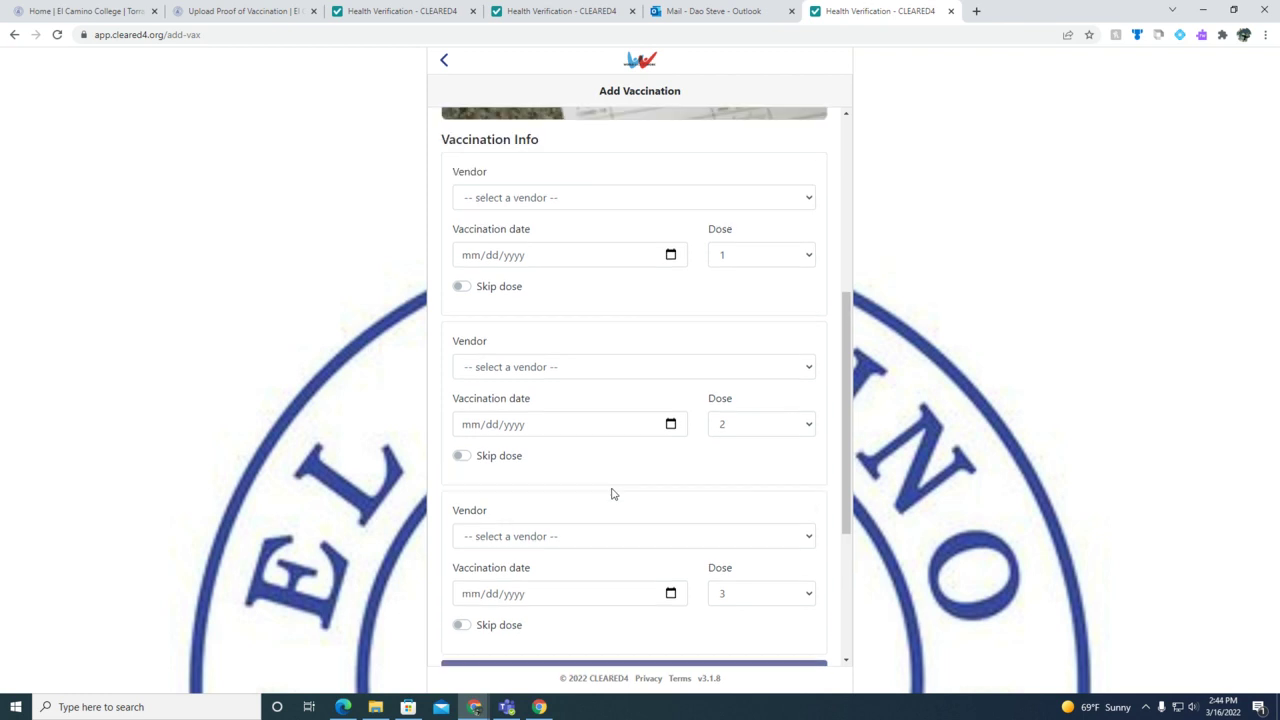
{"action": "left_click", "coordinate": [463, 287]}
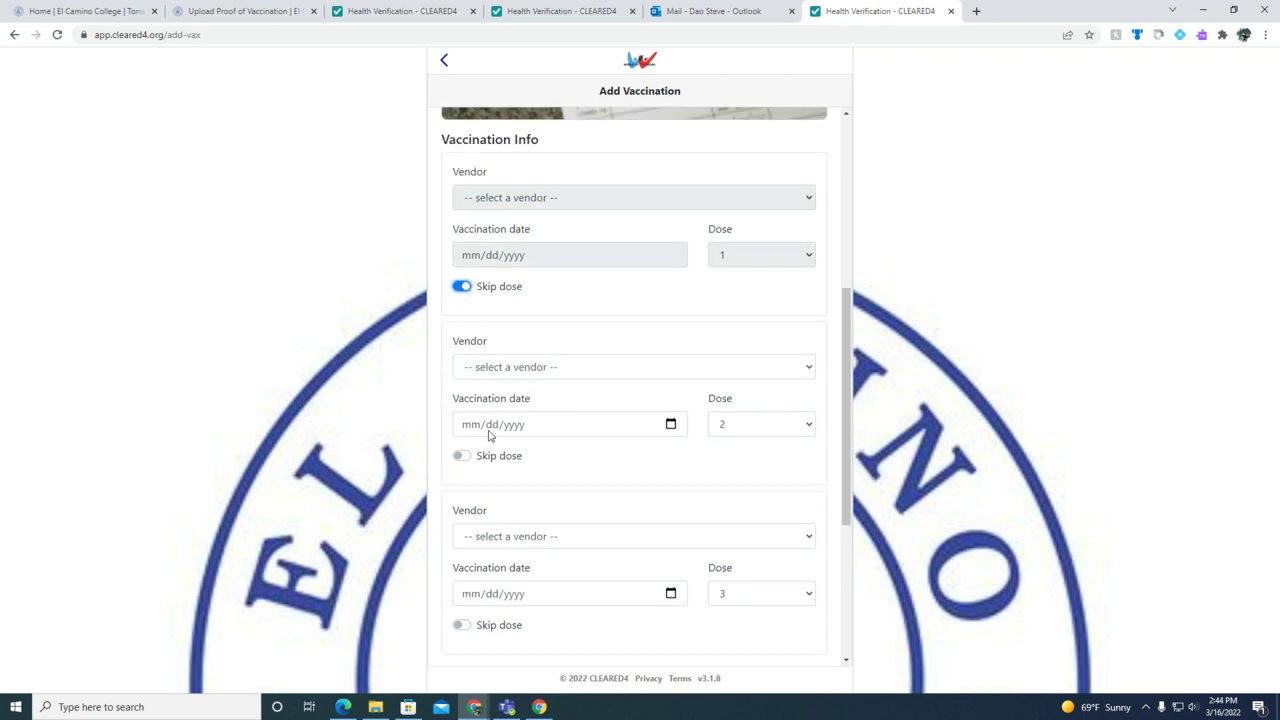
{"action": "left_click", "coordinate": [462, 456]}
{"action": "scroll", "coordinate": [723, 460], "scroll_direction": "down", "scroll_amount": 2}
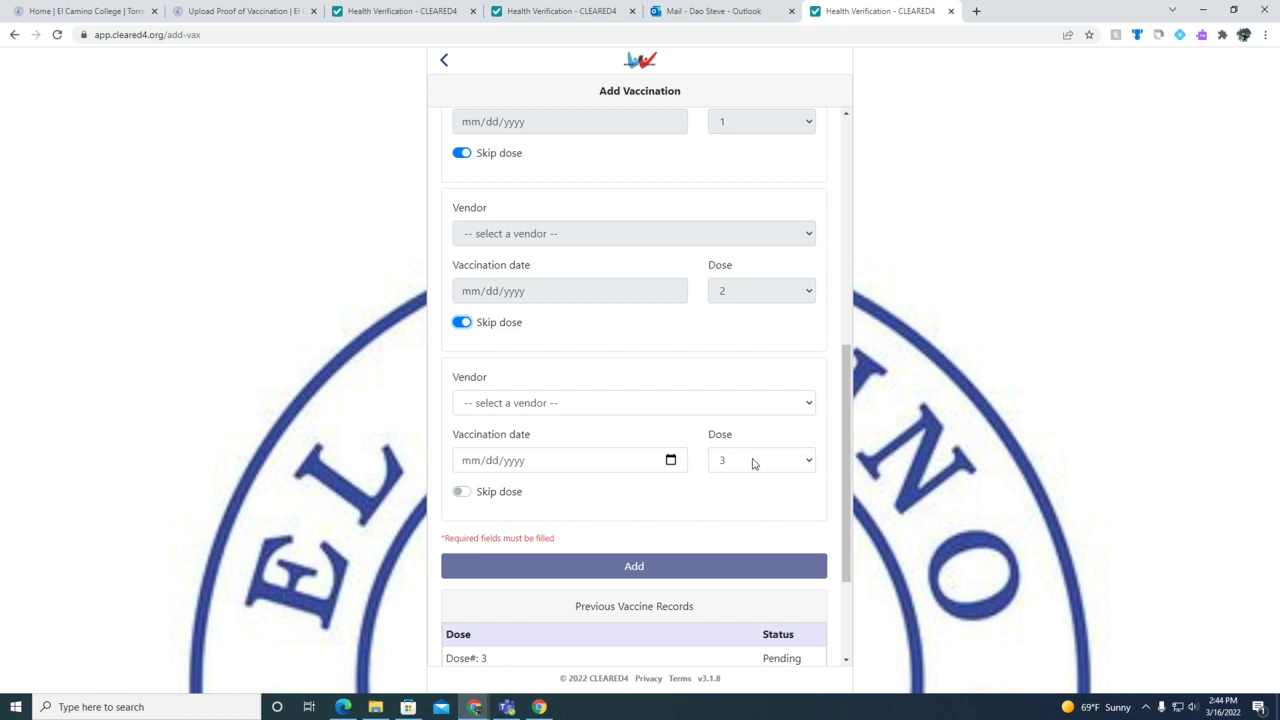
{"action": "left_click", "coordinate": [753, 463]}
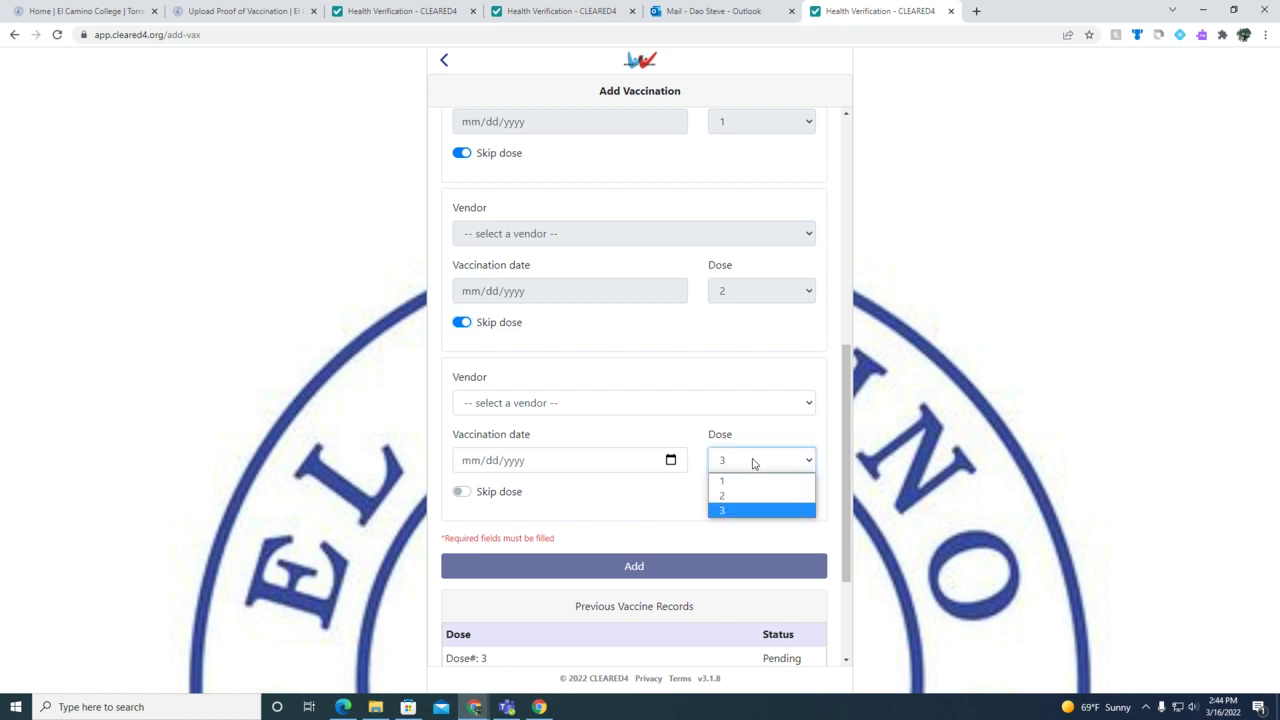
{"action": "left_click", "coordinate": [749, 496]}
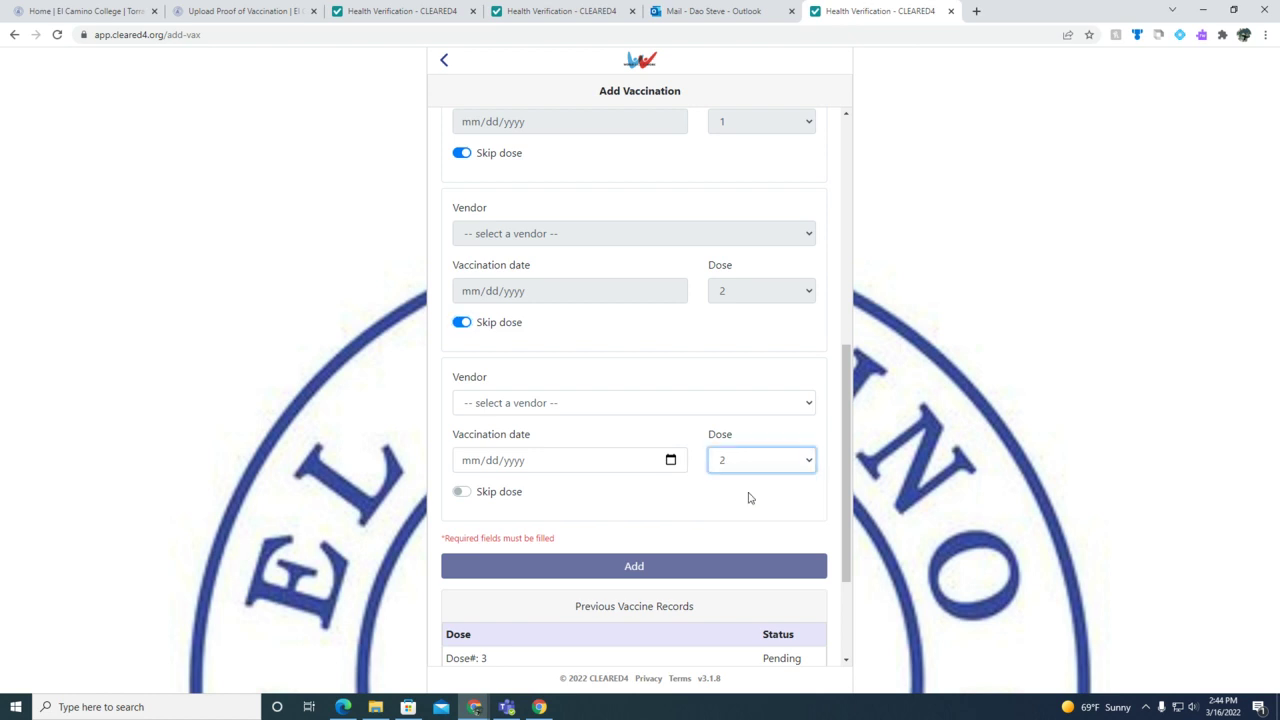